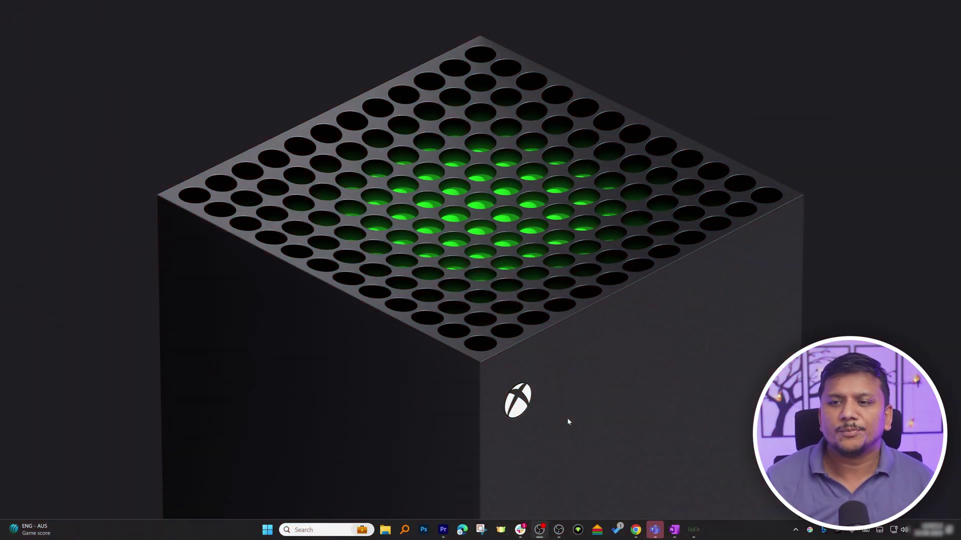
- Open Google Chrome in a maximized window and search the web for emclient
{"action": "key", "text": "super"}
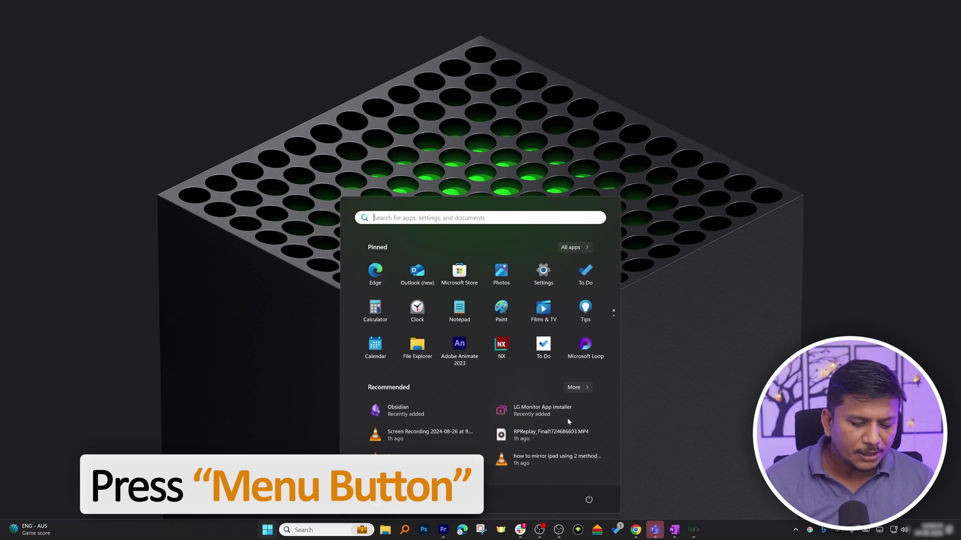
{"action": "type", "text": "chr"}
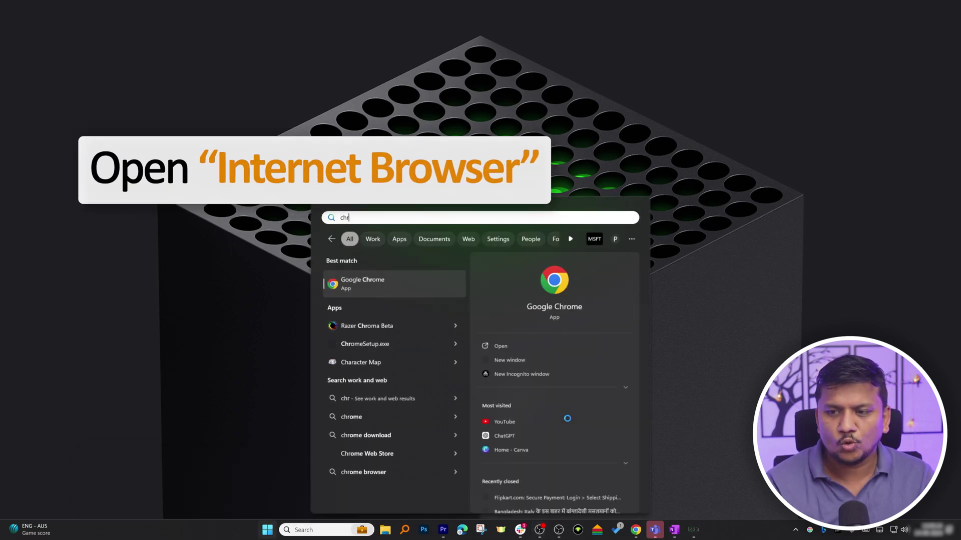
{"action": "key", "text": "Return"}
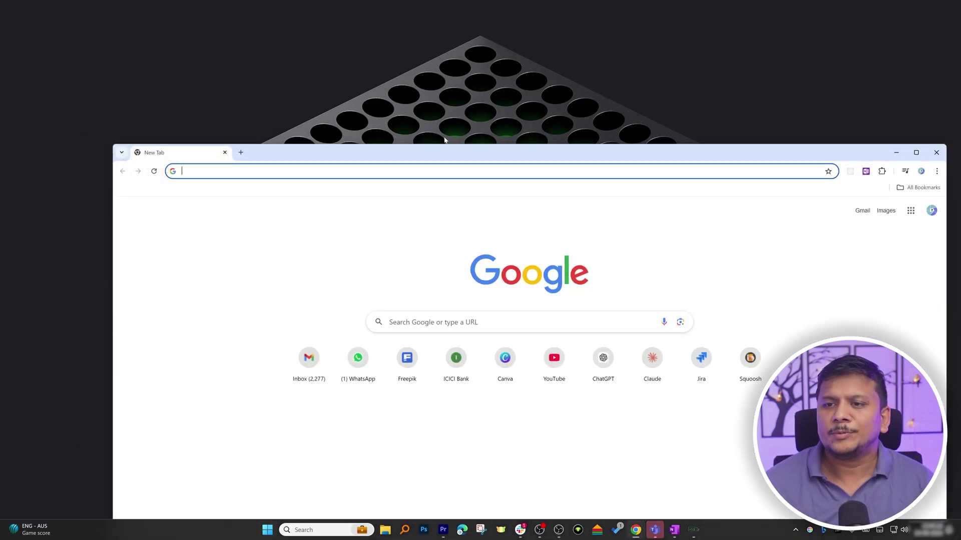
{"action": "double_click", "coordinate": [443, 152]}
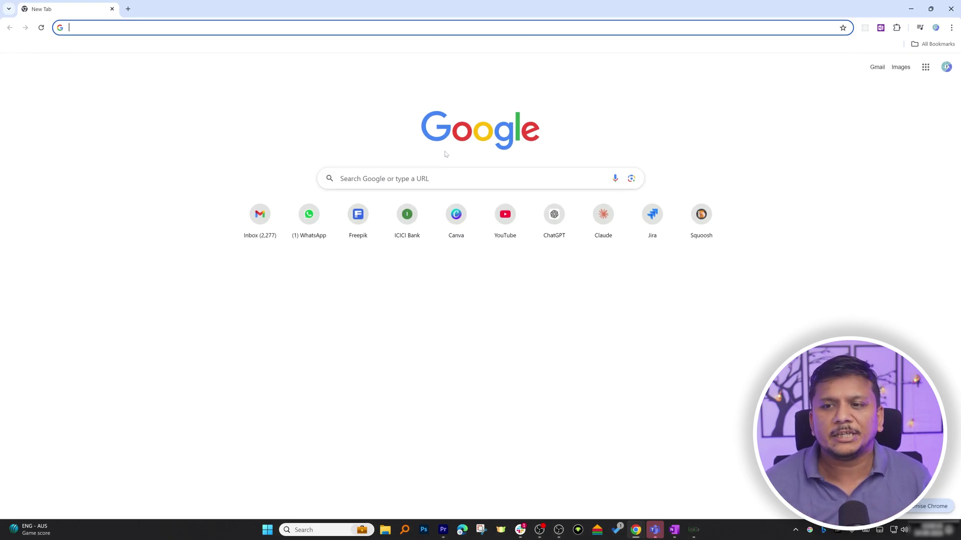
{"action": "type", "text": "em"}
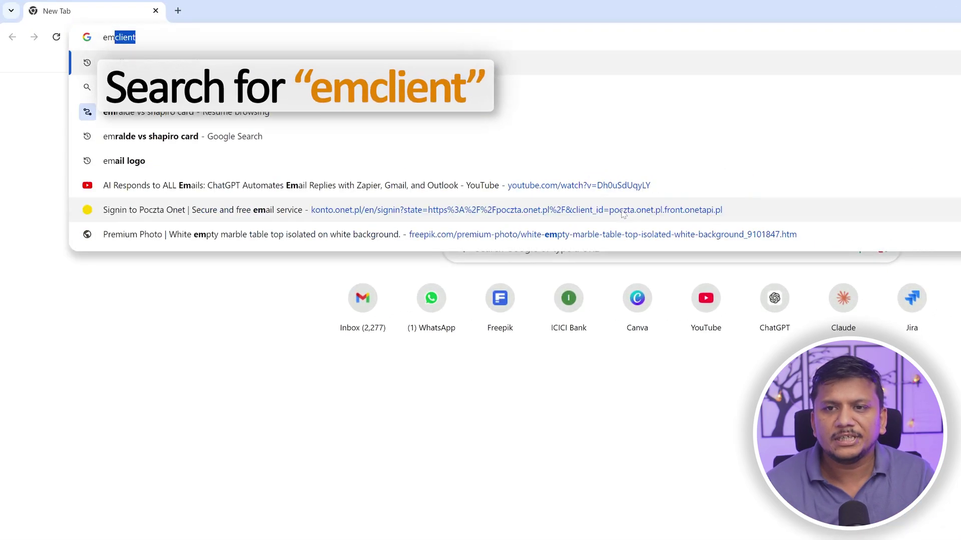
{"action": "key", "text": "Return"}
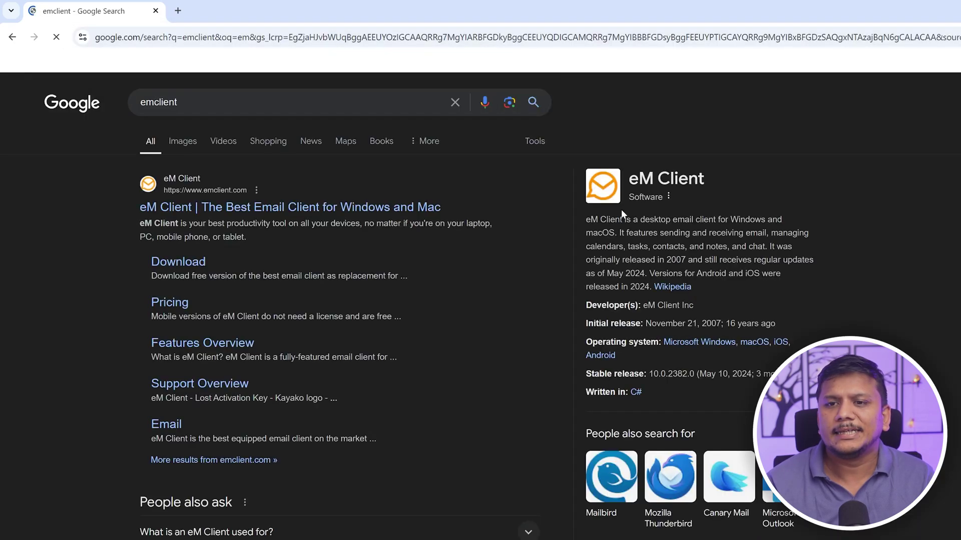
- Open eM Client's download page from the search results and download the free Windows installer
{"action": "left_click", "coordinate": [320, 206]}
{"action": "key", "text": "alt+Left"}
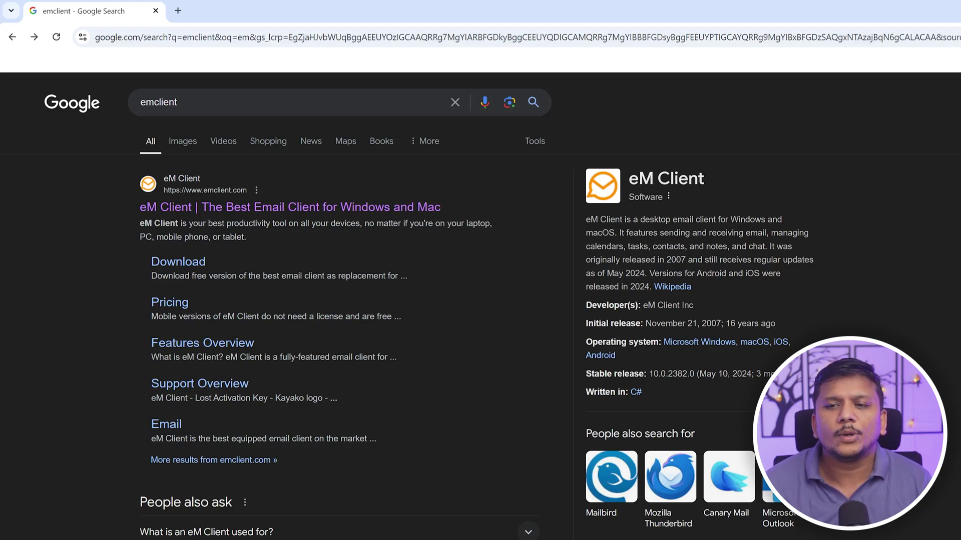
{"action": "left_click", "coordinate": [203, 269]}
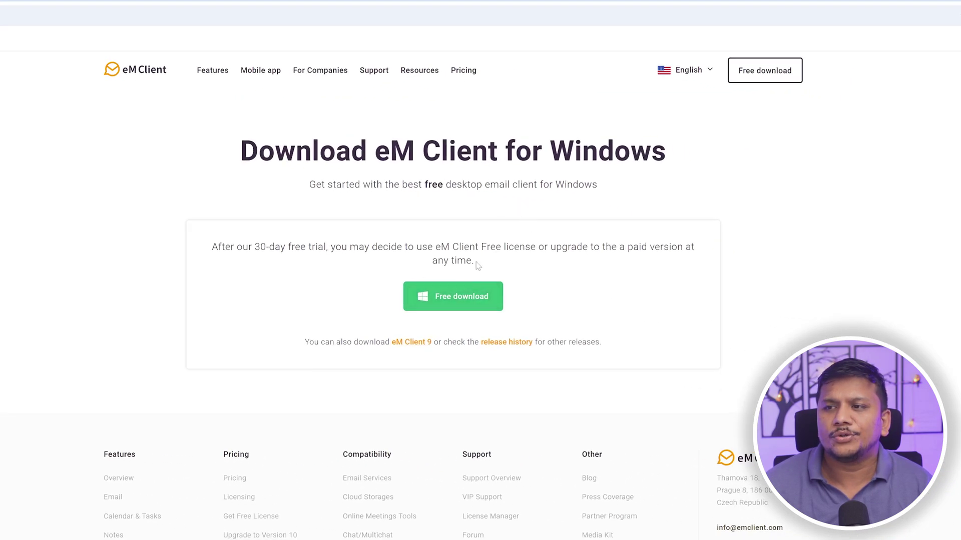
{"action": "left_click", "coordinate": [460, 298]}
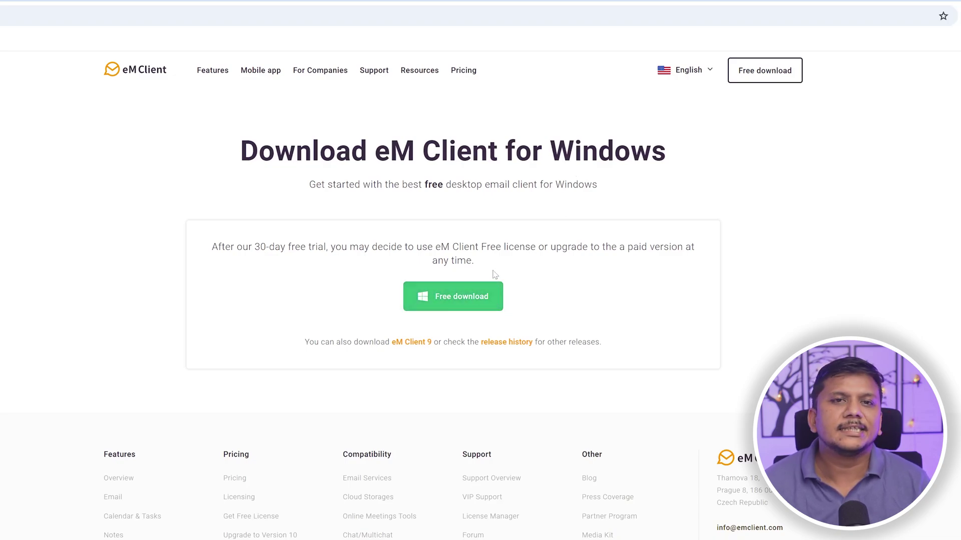
- View the eM Client home page and open the site's license pricing page
{"action": "left_click", "coordinate": [137, 70]}
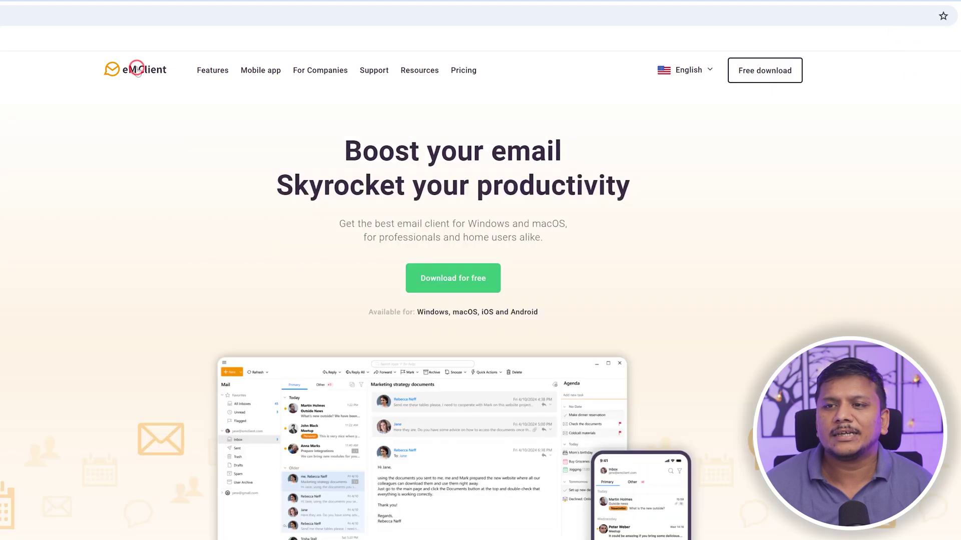
{"action": "scroll", "coordinate": [473, 288], "scroll_direction": "down", "scroll_amount": 1}
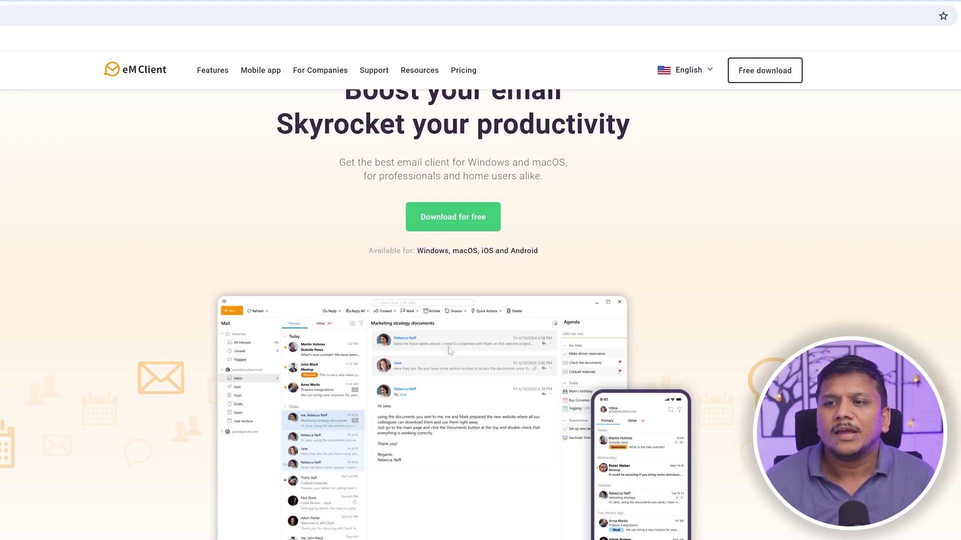
{"action": "scroll", "coordinate": [448, 350], "scroll_direction": "up", "scroll_amount": 1}
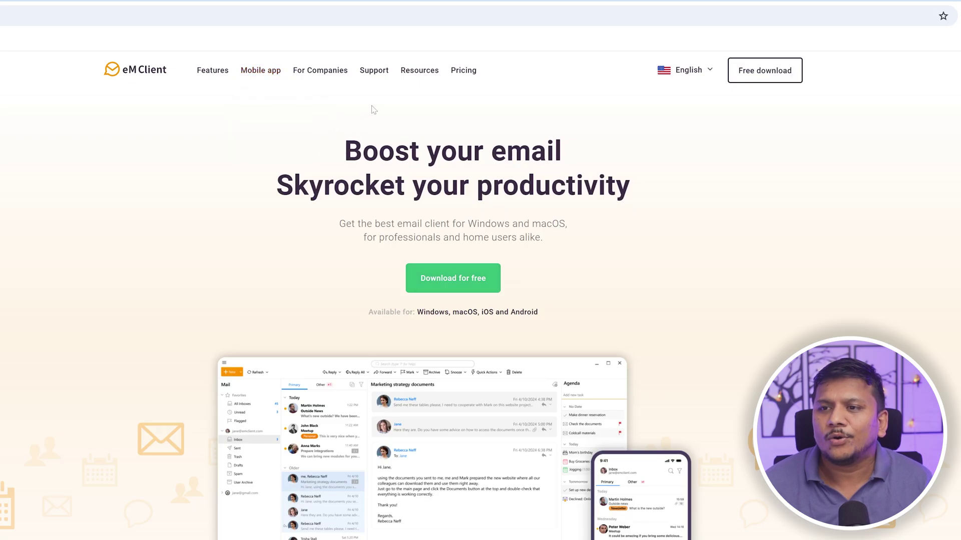
{"action": "left_click", "coordinate": [473, 77]}
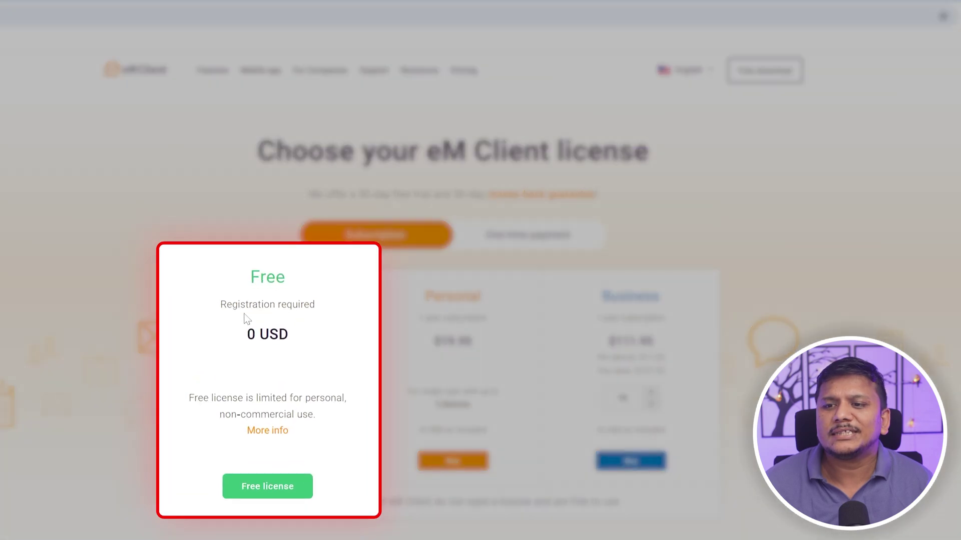
- Examine the registration, price, subscription term and usage limits of the Free and Personal licenses
{"action": "left_click_drag", "start_coordinate": [222, 305], "coordinate": [313, 307]}
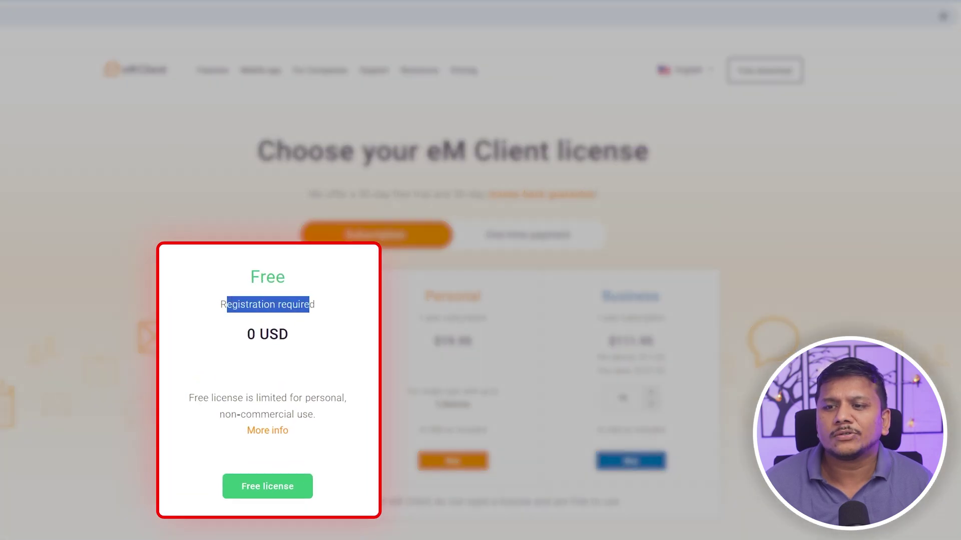
{"action": "left_click_drag", "start_coordinate": [235, 335], "coordinate": [316, 326]}
{"action": "left_click_drag", "start_coordinate": [220, 391], "coordinate": [275, 392]}
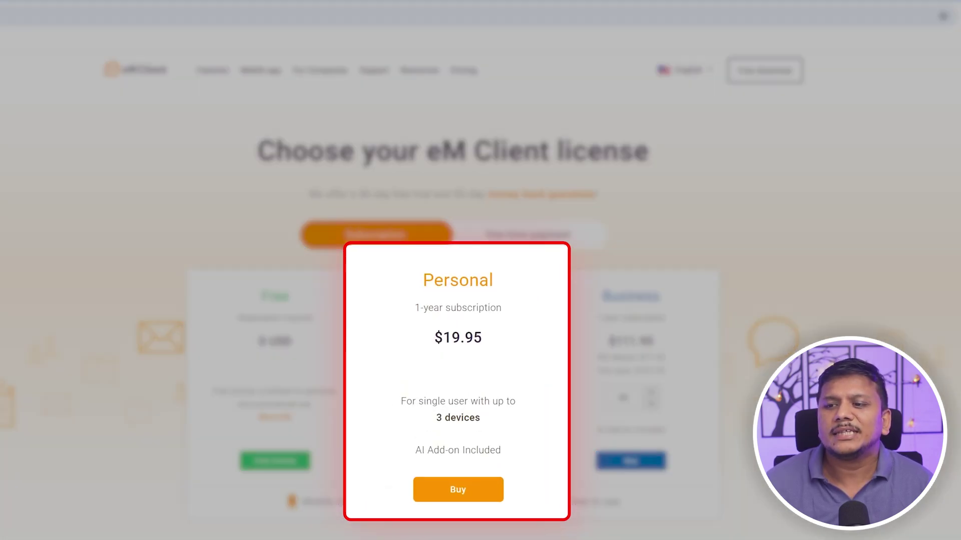
{"action": "left_click_drag", "start_coordinate": [416, 307], "coordinate": [511, 306]}
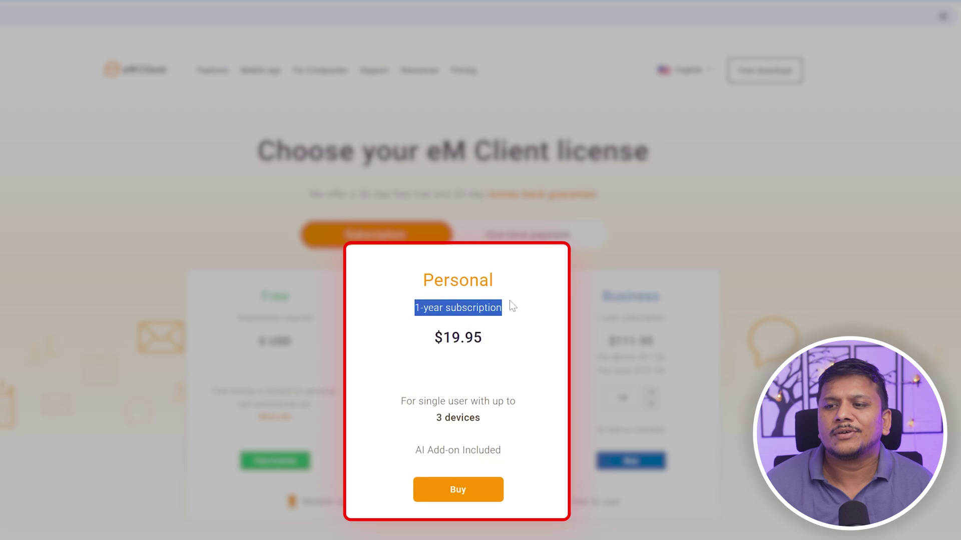
{"action": "left_click_drag", "start_coordinate": [400, 401], "coordinate": [526, 410]}
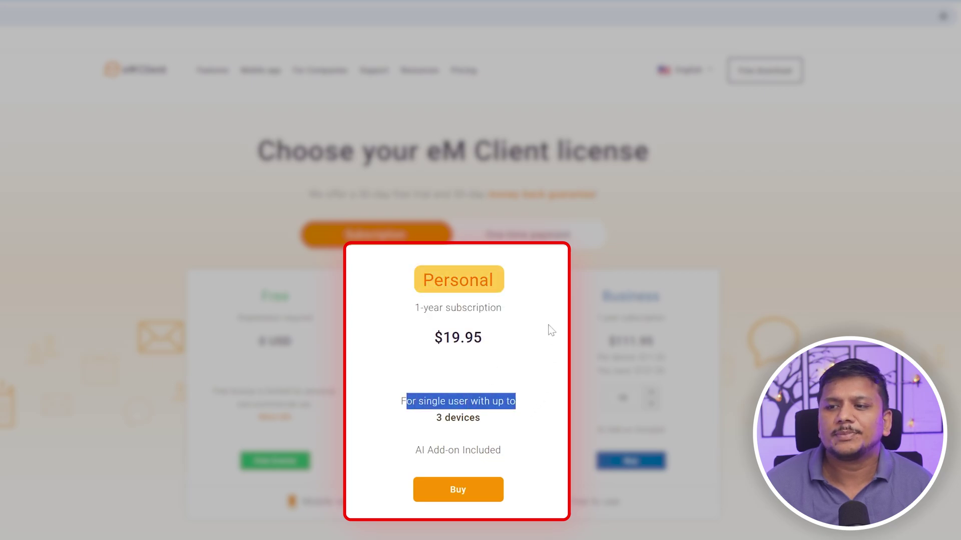
{"action": "left_click", "coordinate": [532, 332]}
{"action": "left_click_drag", "start_coordinate": [532, 337], "coordinate": [497, 338]}
{"action": "left_click", "coordinate": [400, 336]}
{"action": "left_click", "coordinate": [531, 349]}
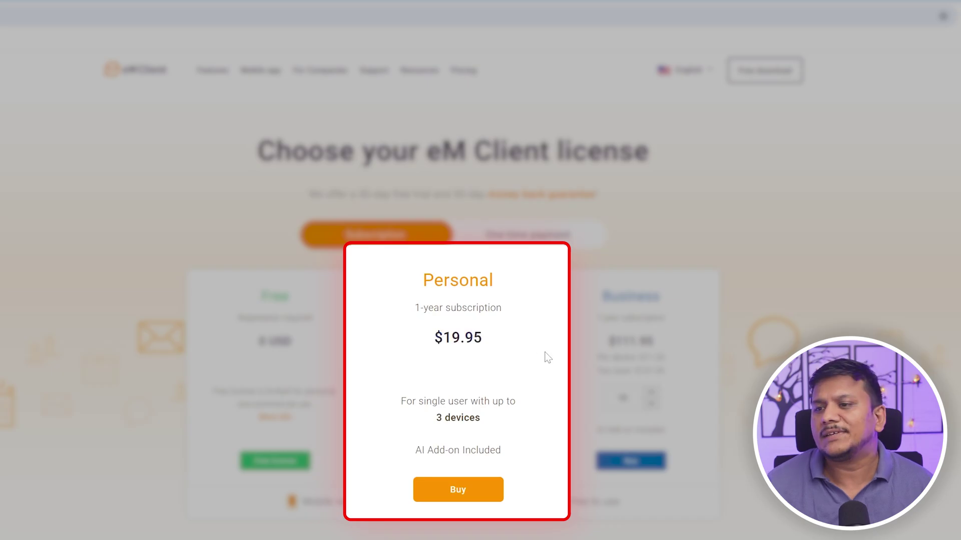
- Compare the Free, Personal and Business plans in the features table, including the allowed email accounts
{"action": "scroll", "coordinate": [543, 289], "scroll_direction": "down", "scroll_amount": 1}
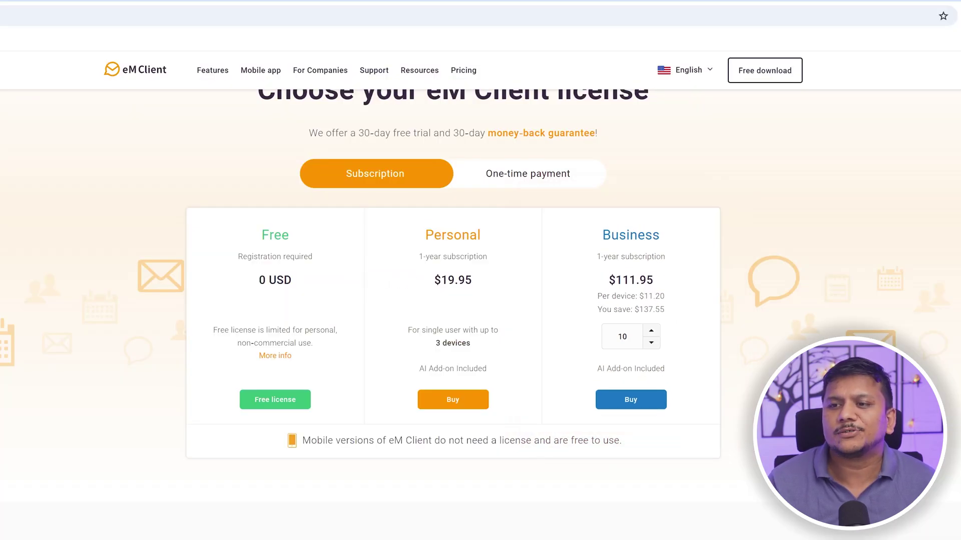
{"action": "scroll", "coordinate": [614, 326], "scroll_direction": "down", "scroll_amount": 10}
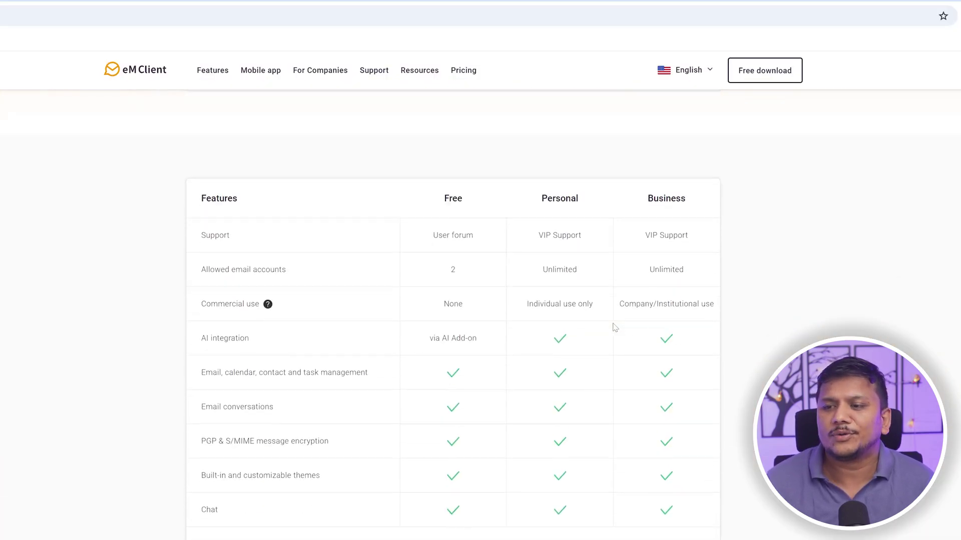
{"action": "scroll", "coordinate": [439, 386], "scroll_direction": "down", "scroll_amount": 2}
{"action": "scroll", "coordinate": [439, 386], "scroll_direction": "up", "scroll_amount": 3}
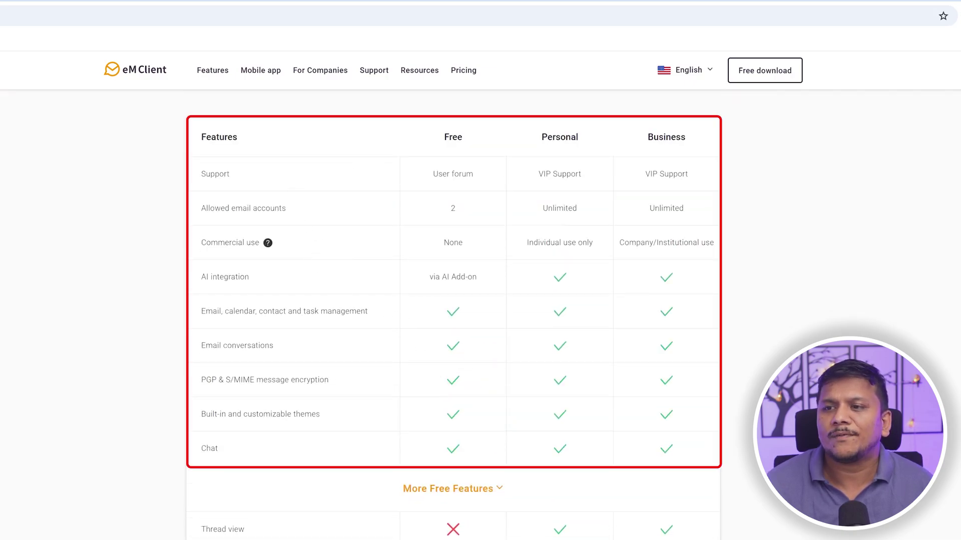
{"action": "scroll", "coordinate": [622, 315], "scroll_direction": "down", "scroll_amount": 3}
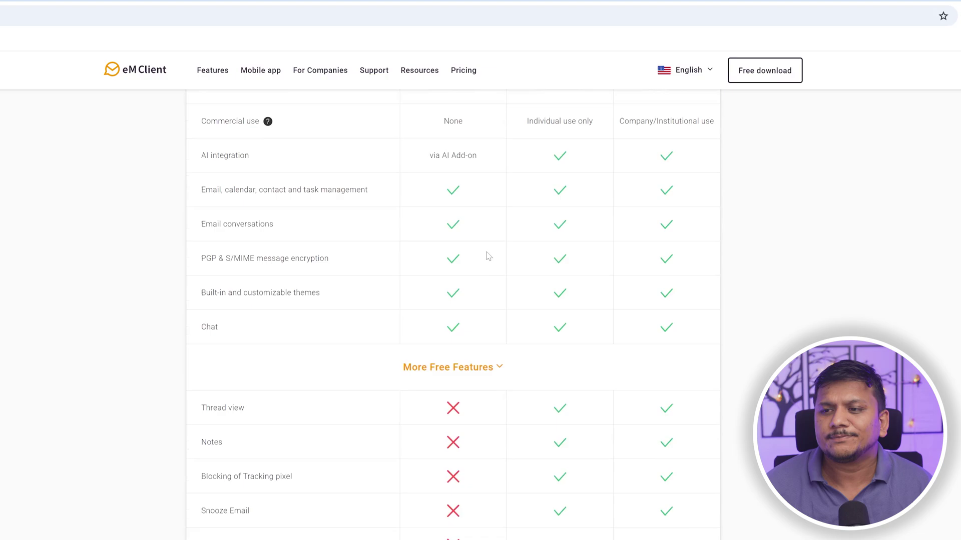
{"action": "scroll", "coordinate": [488, 257], "scroll_direction": "up", "scroll_amount": 5}
{"action": "left_click_drag", "start_coordinate": [556, 259], "coordinate": [598, 265]}
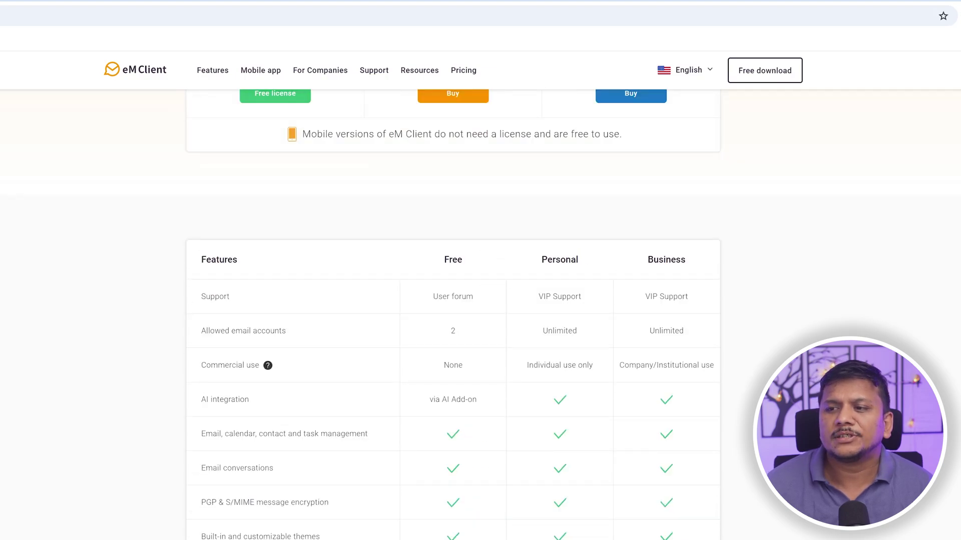
{"action": "left_click_drag", "start_coordinate": [659, 259], "coordinate": [717, 269]}
{"action": "mouse_move", "coordinate": [548, 331]}
{"action": "left_mouse_down"}
{"action": "mouse_move", "coordinate": [589, 329]}
{"action": "mouse_move", "coordinate": [613, 345]}
{"action": "left_mouse_up"}
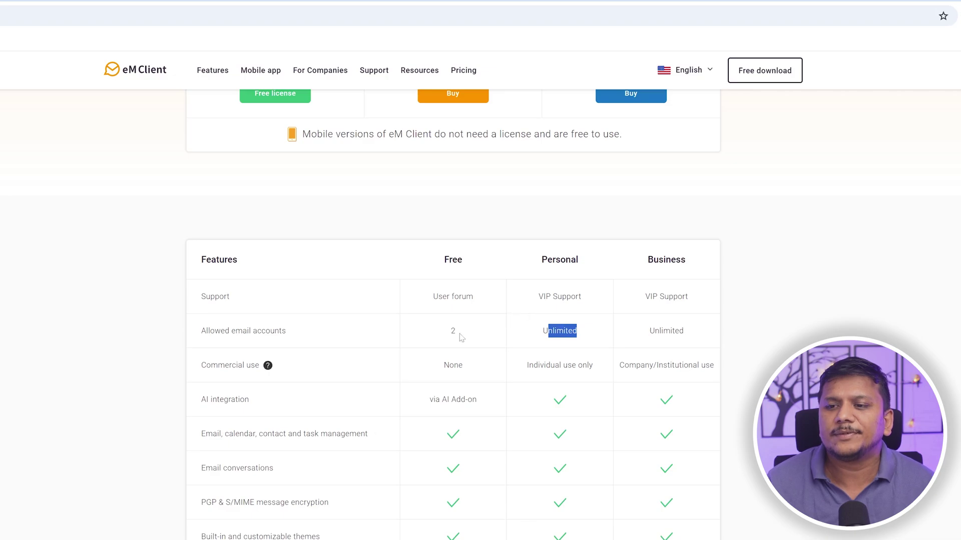
{"action": "left_click_drag", "start_coordinate": [458, 333], "coordinate": [437, 336]}
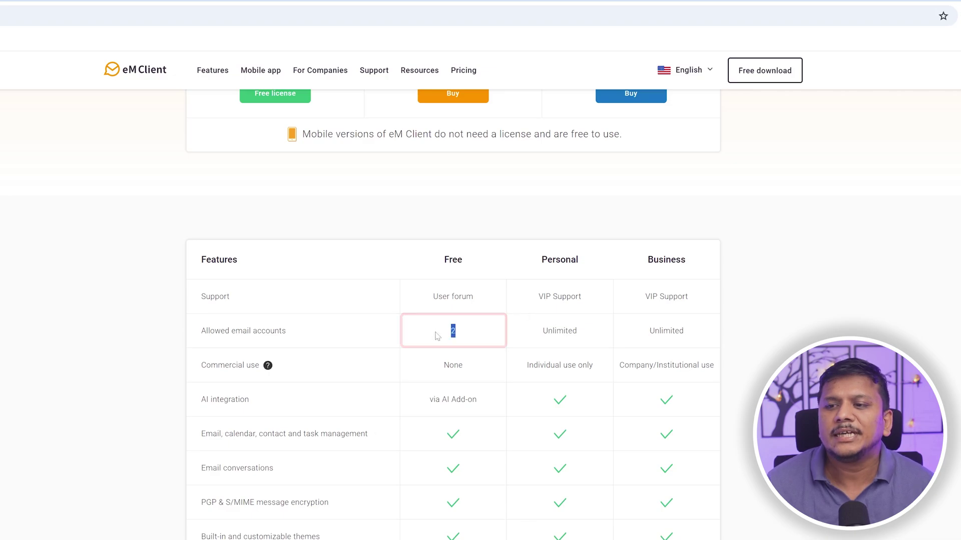
{"action": "left_click", "coordinate": [478, 333]}
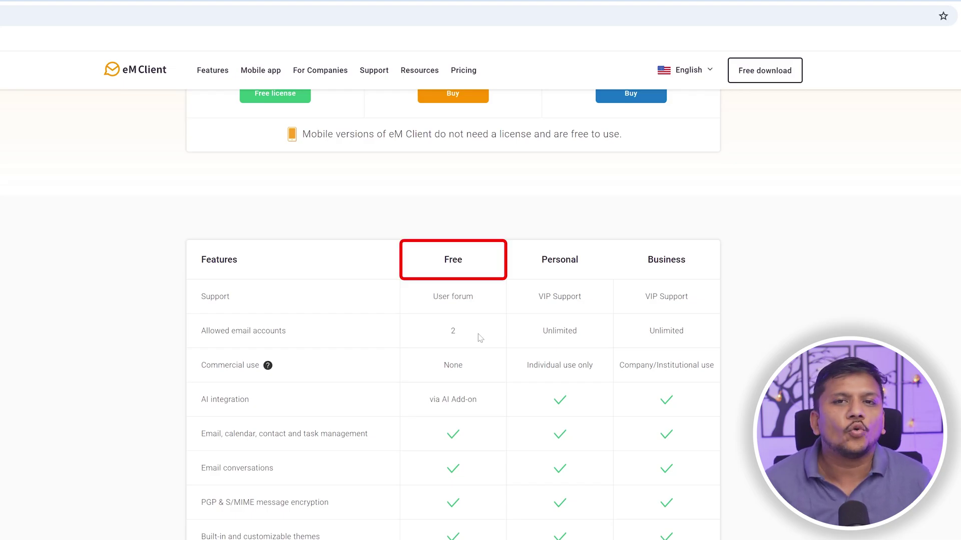
- Examine which features the Free plan lacks in the comparison table, from Snooze Email to Notes for email
{"action": "scroll", "coordinate": [780, 346], "scroll_direction": "down", "scroll_amount": 8}
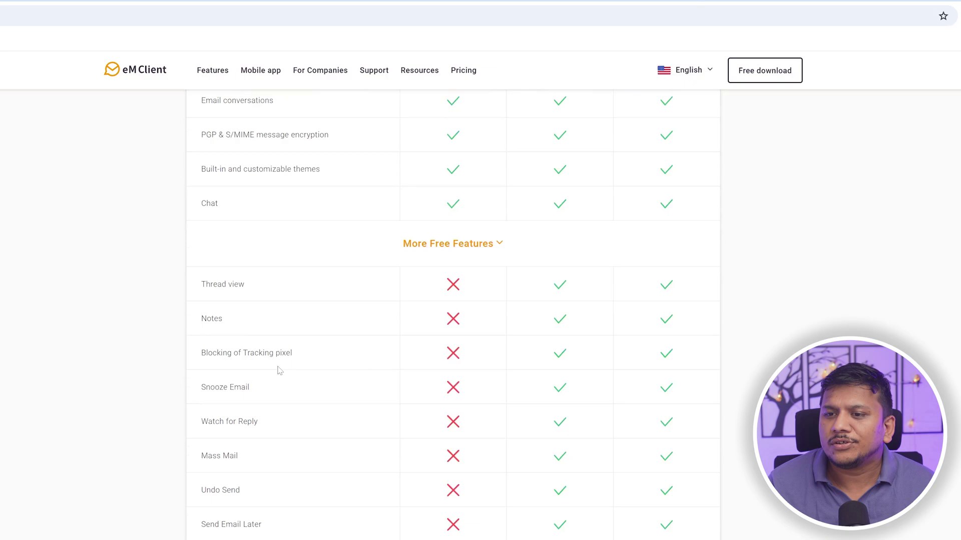
{"action": "scroll", "coordinate": [274, 311], "scroll_direction": "down", "scroll_amount": 1}
{"action": "mouse_move", "coordinate": [241, 325]}
{"action": "left_mouse_down"}
{"action": "mouse_move", "coordinate": [234, 326]}
{"action": "mouse_move", "coordinate": [249, 325]}
{"action": "left_mouse_up"}
{"action": "left_click_drag", "start_coordinate": [202, 360], "coordinate": [244, 360]}
{"action": "left_click_drag", "start_coordinate": [226, 429], "coordinate": [241, 429]}
{"action": "left_click_drag", "start_coordinate": [221, 463], "coordinate": [241, 463]}
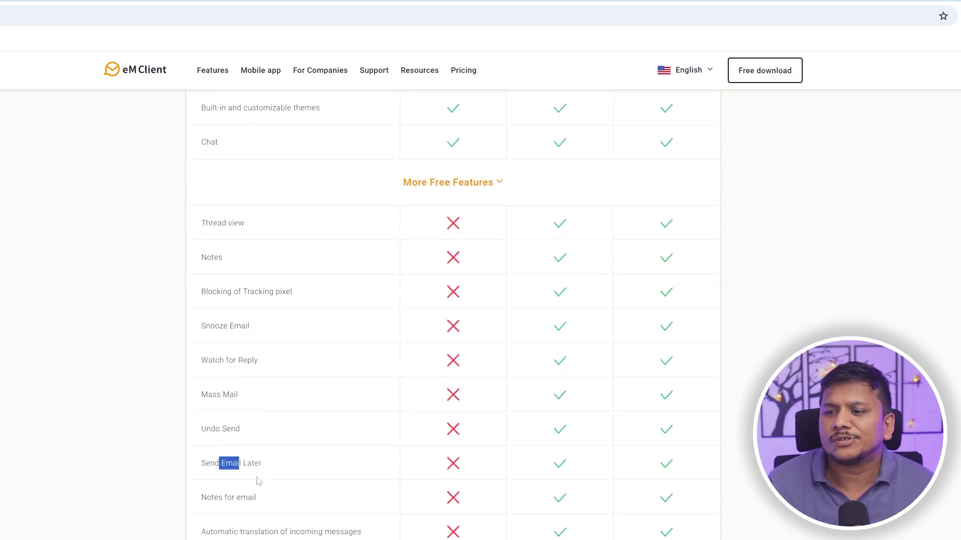
{"action": "left_click_drag", "start_coordinate": [199, 497], "coordinate": [248, 497]}
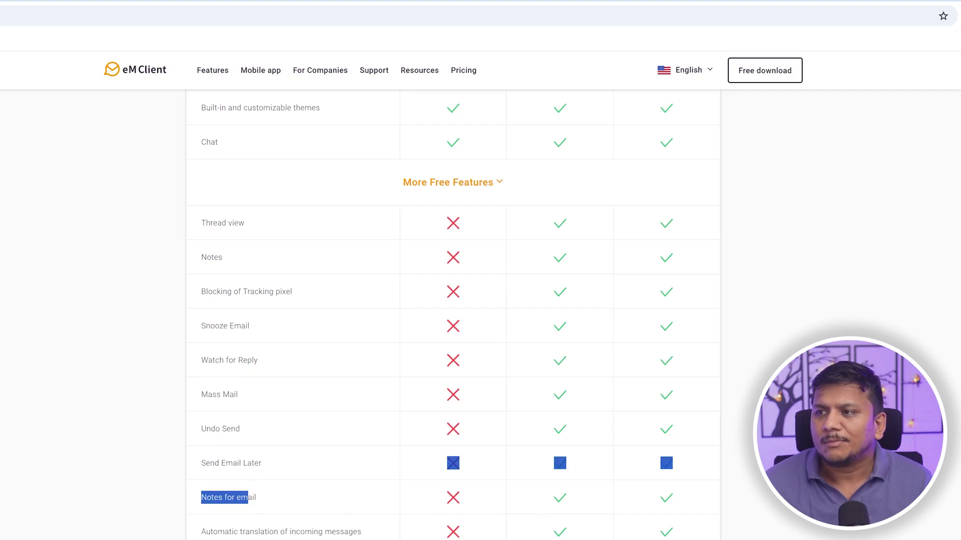
{"action": "left_click", "coordinate": [718, 293]}
{"action": "scroll", "coordinate": [574, 326], "scroll_direction": "up", "scroll_amount": 10}
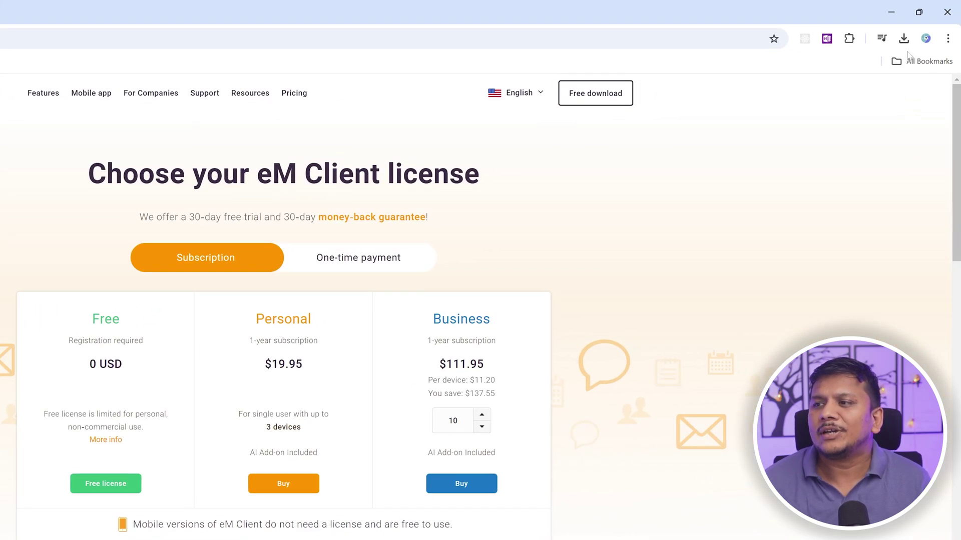
- Run the downloaded emclient-v10.0.3530.msi, accept the license agreement and install eM Client
{"action": "left_click", "coordinate": [904, 40]}
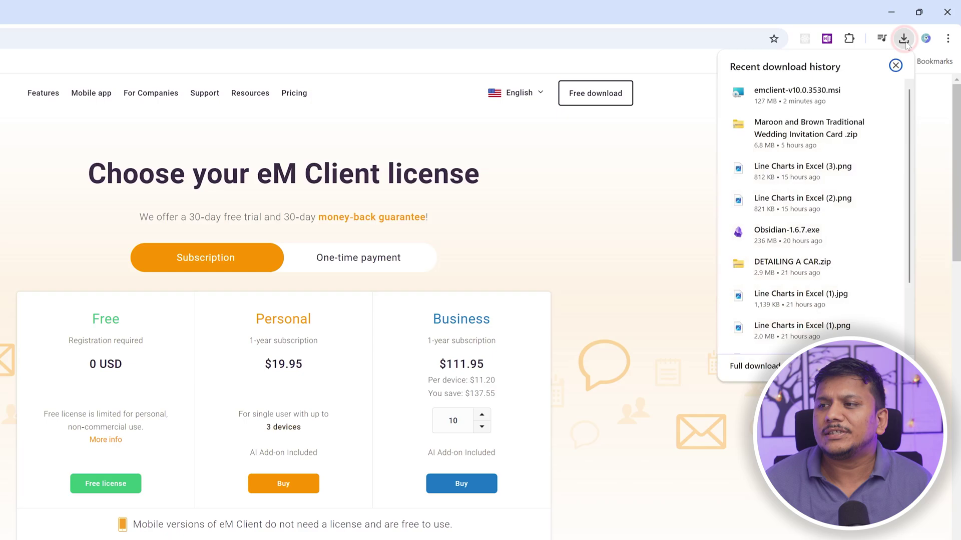
{"action": "left_click", "coordinate": [794, 100]}
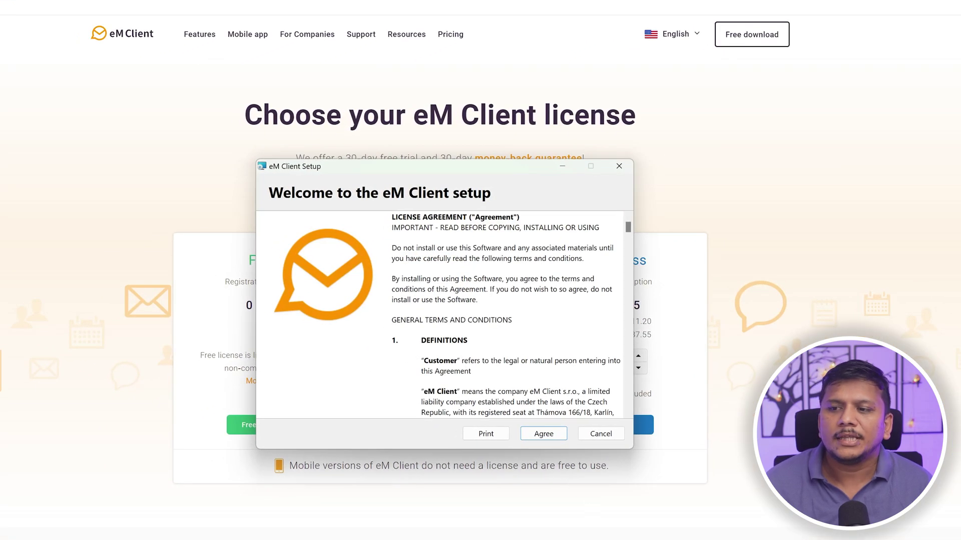
{"action": "left_click", "coordinate": [393, 492]}
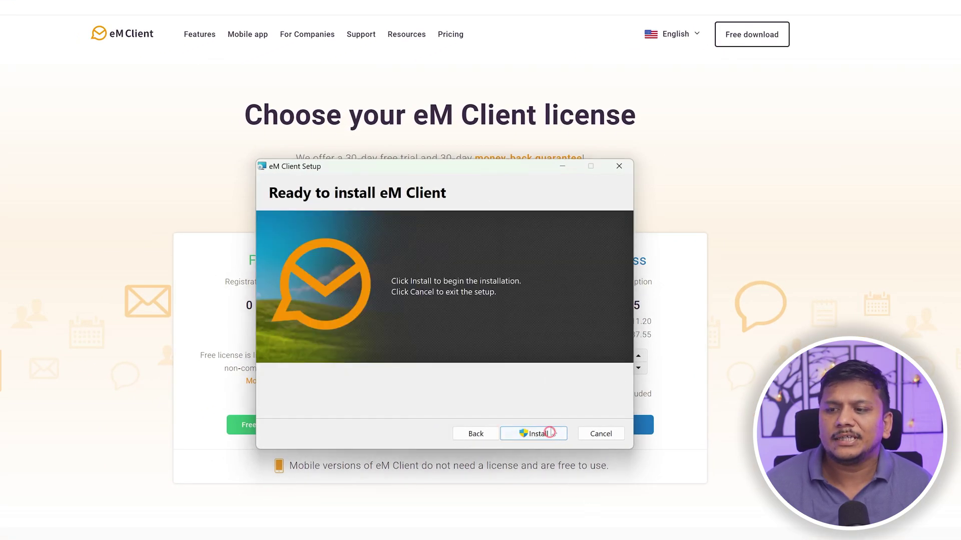
{"action": "left_click", "coordinate": [548, 432]}
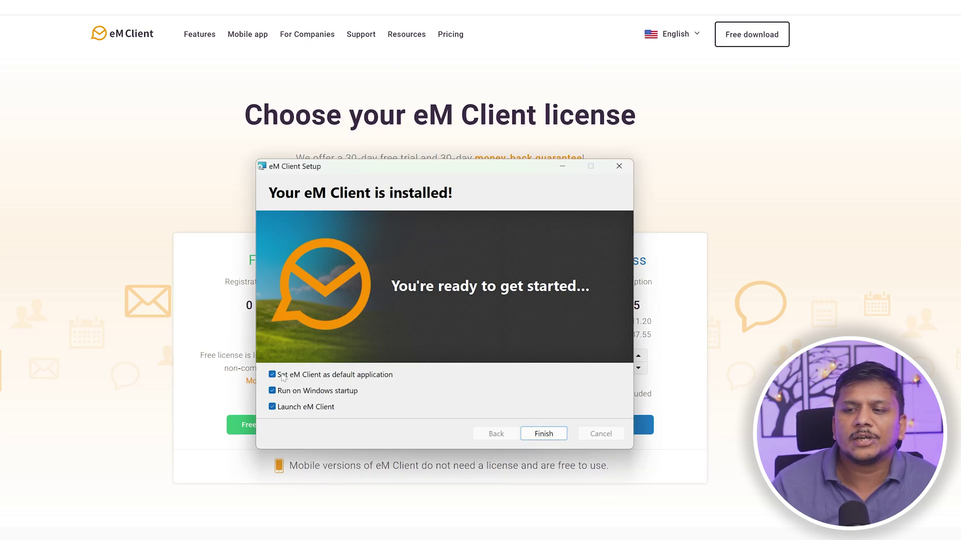
- Finish the eM Client setup with the default application, Windows startup and launch options all turned off
{"action": "left_click", "coordinate": [273, 375]}
{"action": "left_click", "coordinate": [272, 392]}
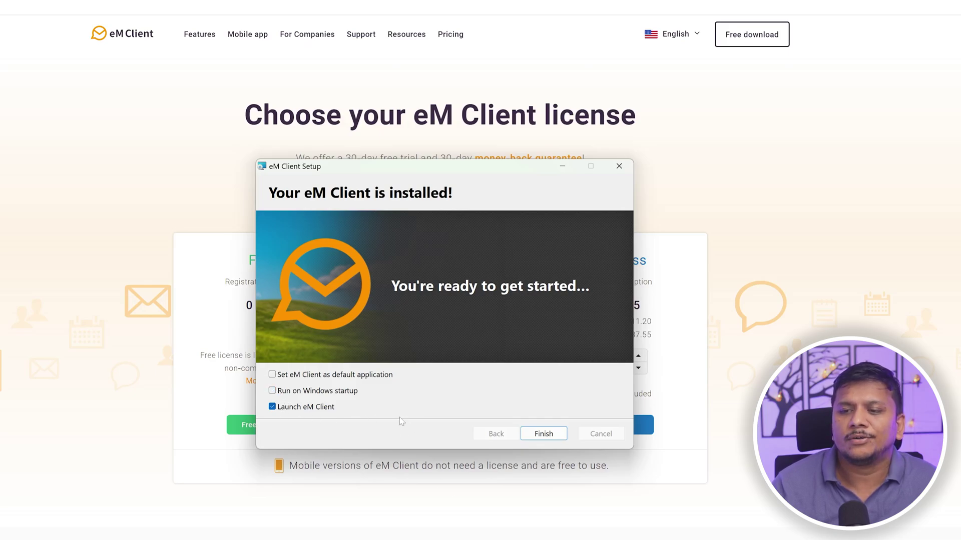
{"action": "left_click", "coordinate": [284, 407]}
{"action": "left_click", "coordinate": [543, 433]}
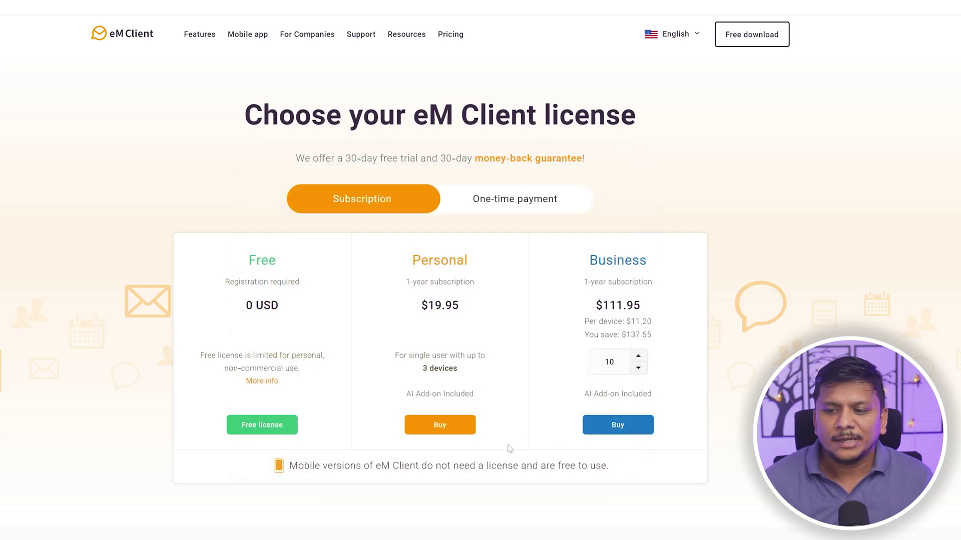
- Search Windows for "em" and launch the eM Client application
{"action": "scroll", "coordinate": [510, 434], "scroll_direction": "down", "scroll_amount": 3}
{"action": "key", "text": "super"}
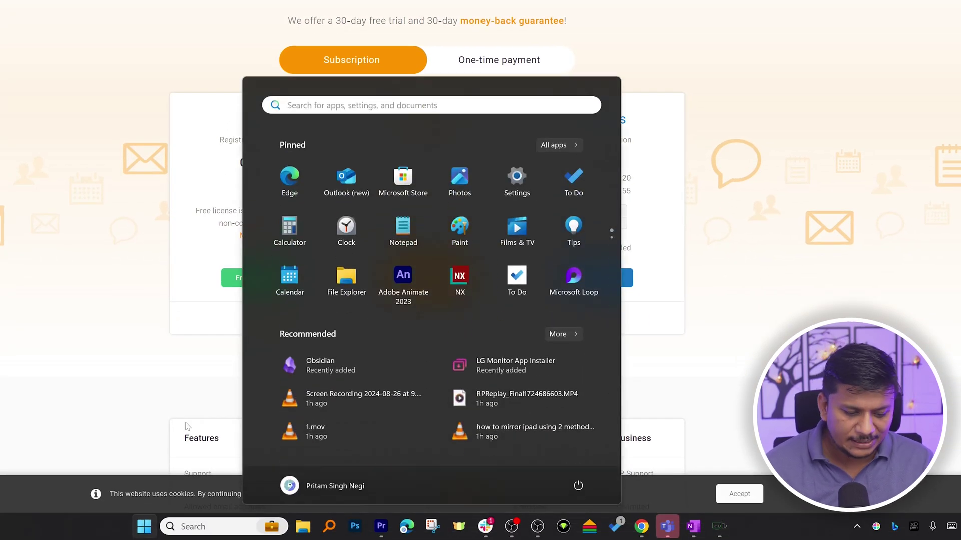
{"action": "type", "text": "em"}
{"action": "key", "text": "Return"}
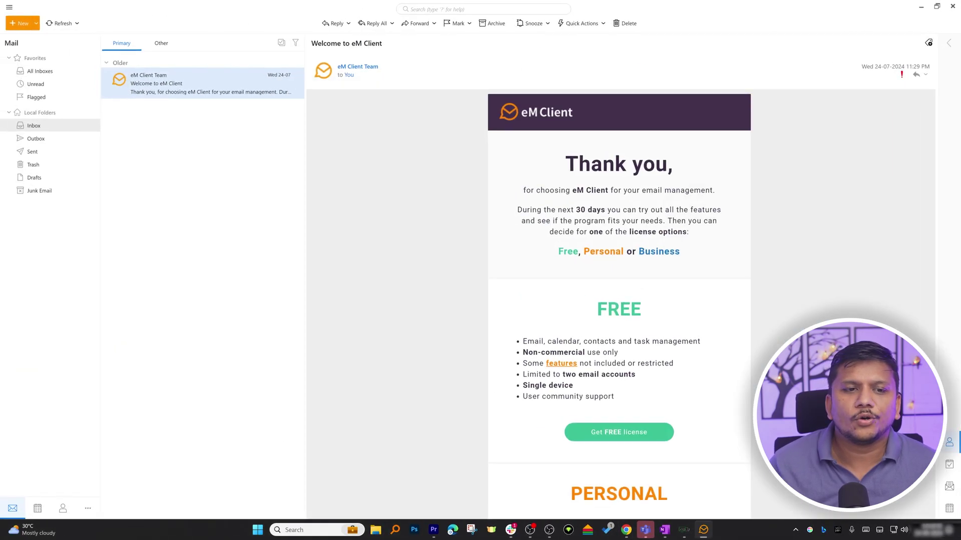
- Look through the local Sent and Outbox folders and the All Inboxes view
{"action": "left_click", "coordinate": [61, 152]}
{"action": "left_click", "coordinate": [70, 139]}
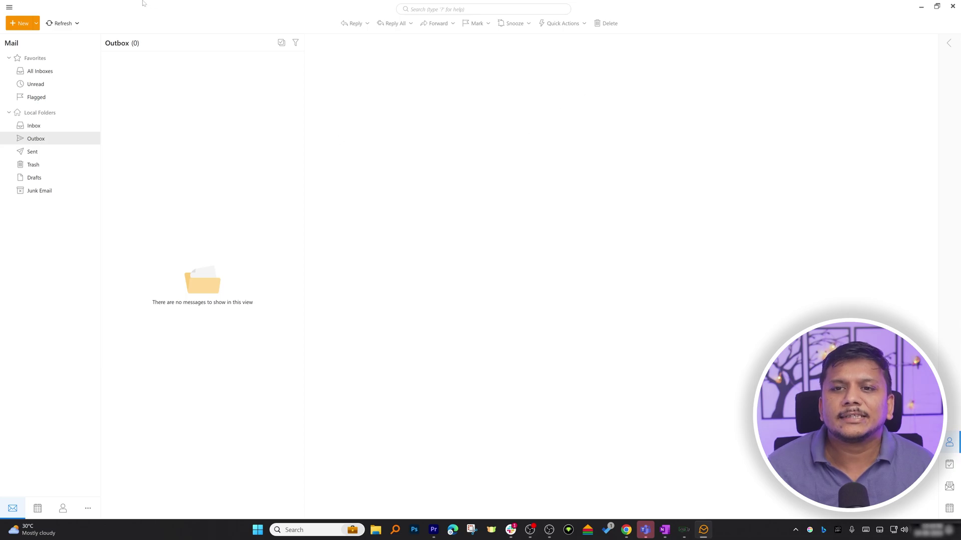
{"action": "left_click", "coordinate": [44, 70]}
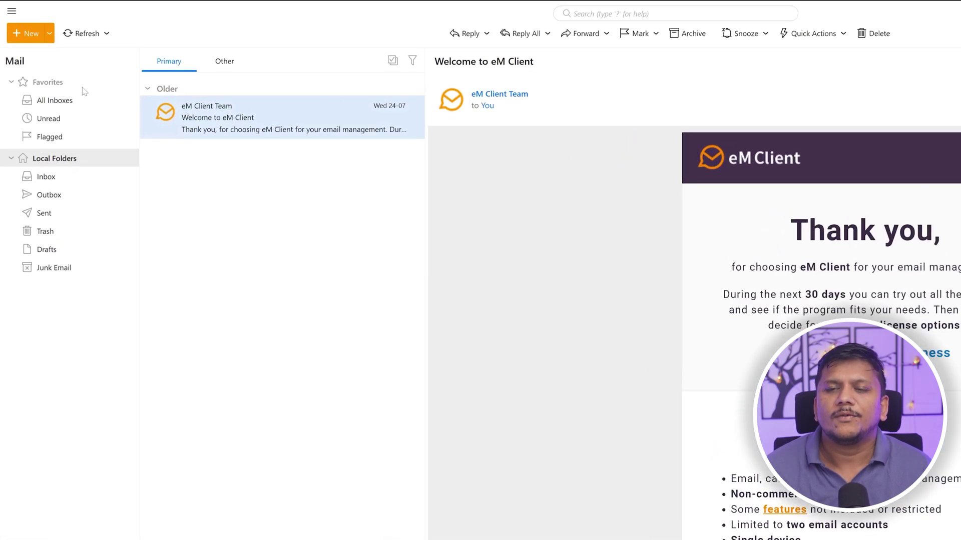
- Open the account settings and start setting up a new mail account with Gmail as the provider
{"action": "left_click", "coordinate": [10, 9]}
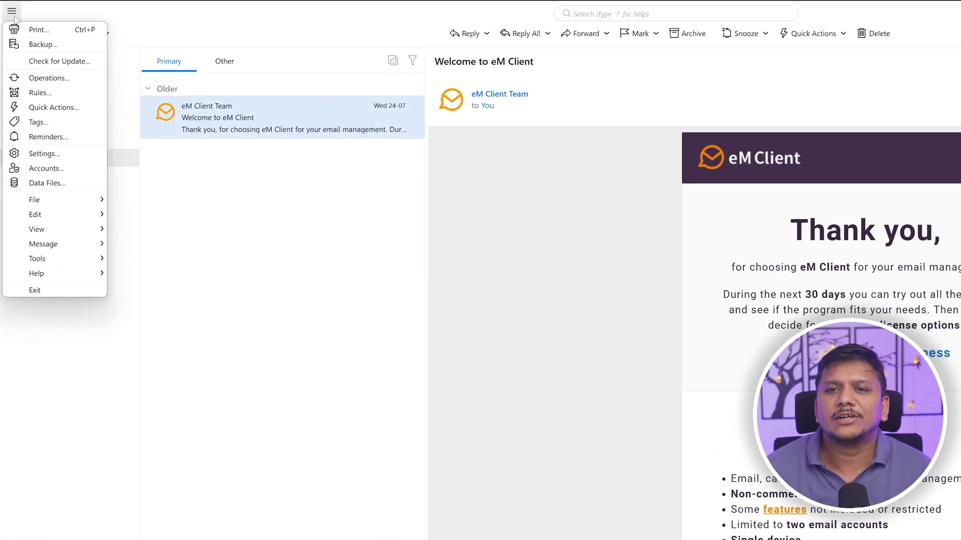
{"action": "left_click", "coordinate": [75, 169]}
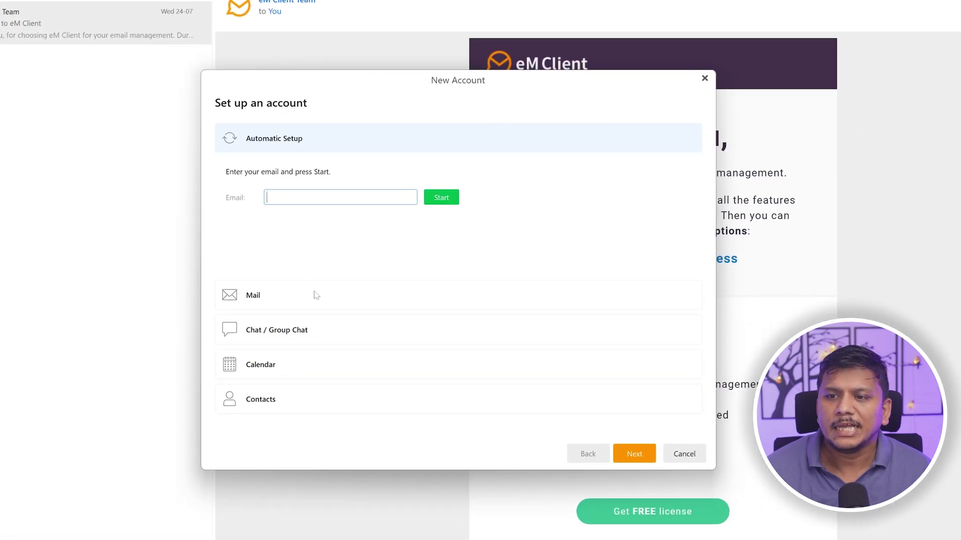
{"action": "left_click", "coordinate": [266, 300]}
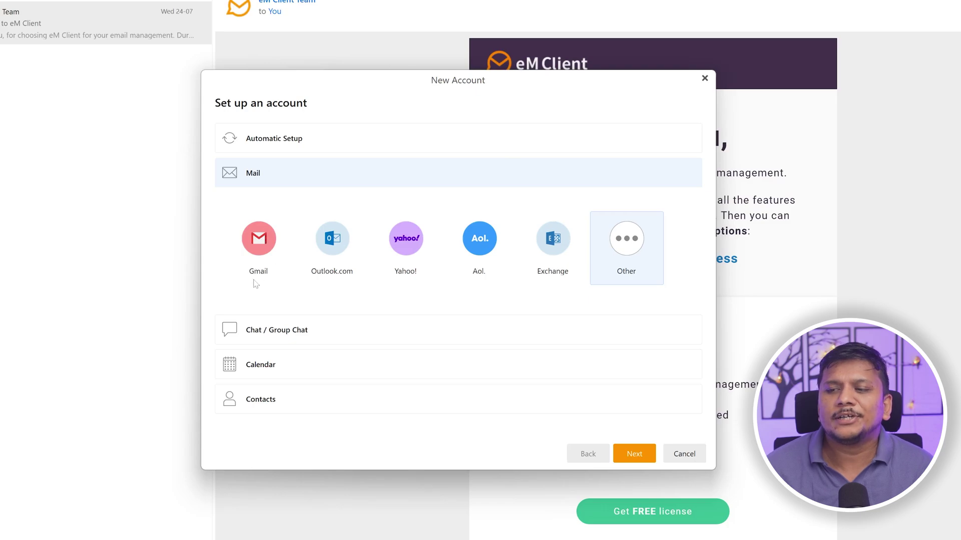
{"action": "left_click", "coordinate": [270, 251]}
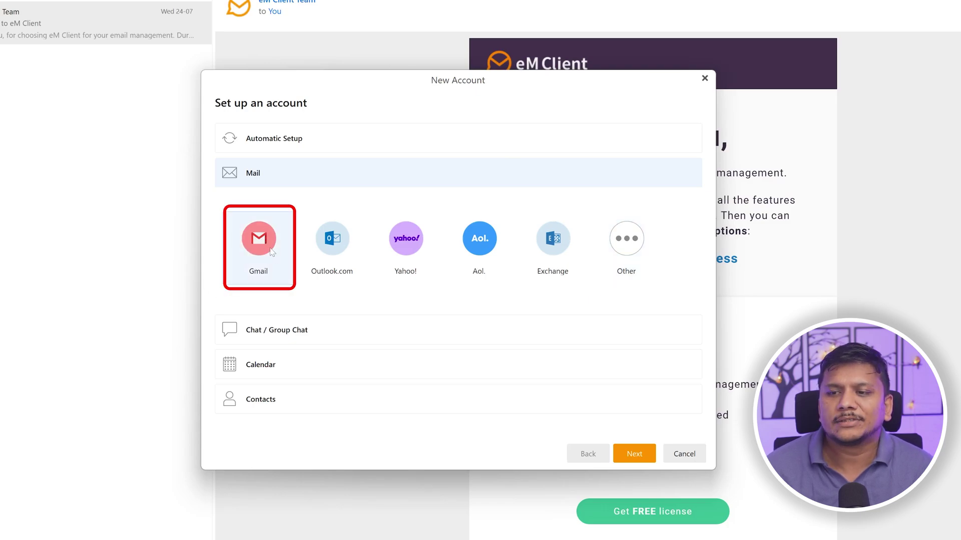
{"action": "left_click", "coordinate": [634, 454]}
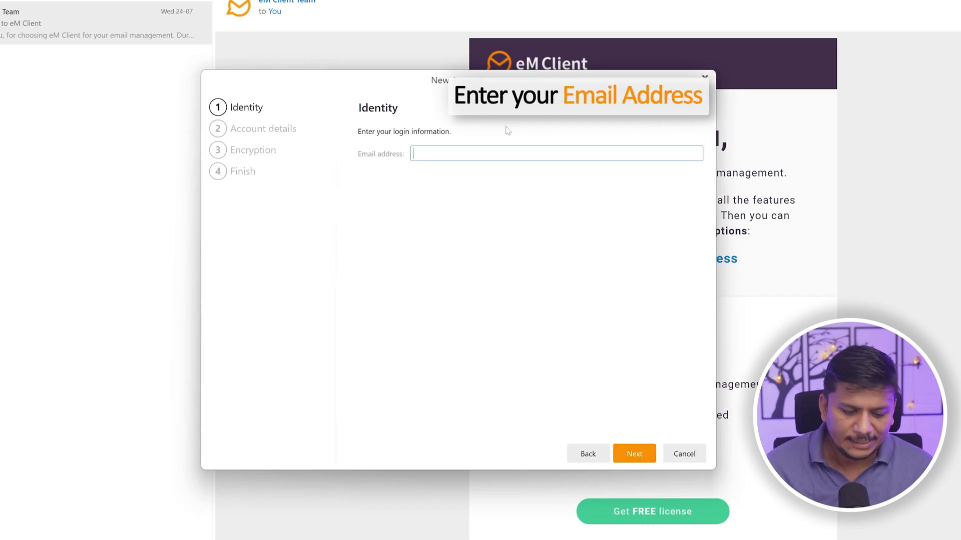
- Enter the Gmail address as the new account's identity and proceed to the encryption setup
{"action": "type", "text": "a"}
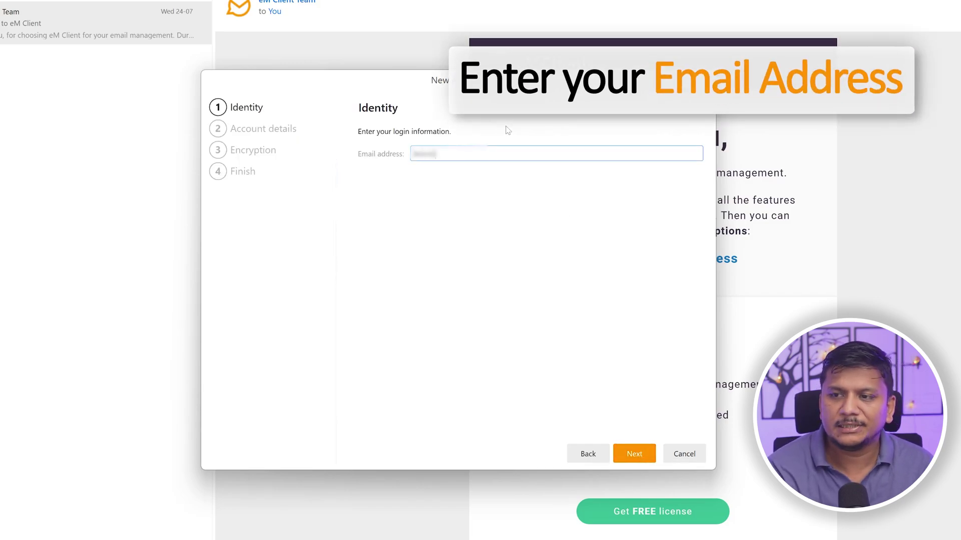
{"action": "type", "text": "@gmail"}
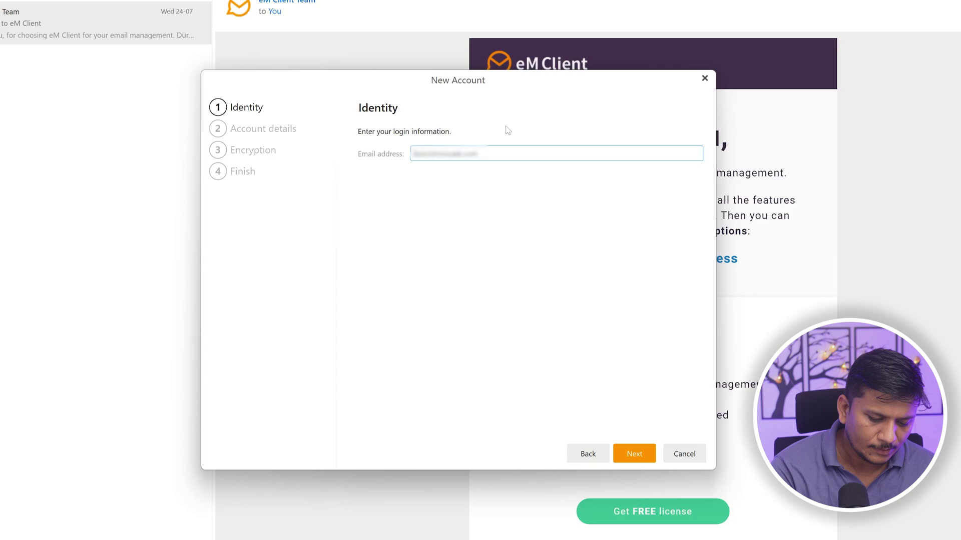
{"action": "left_click", "coordinate": [631, 454]}
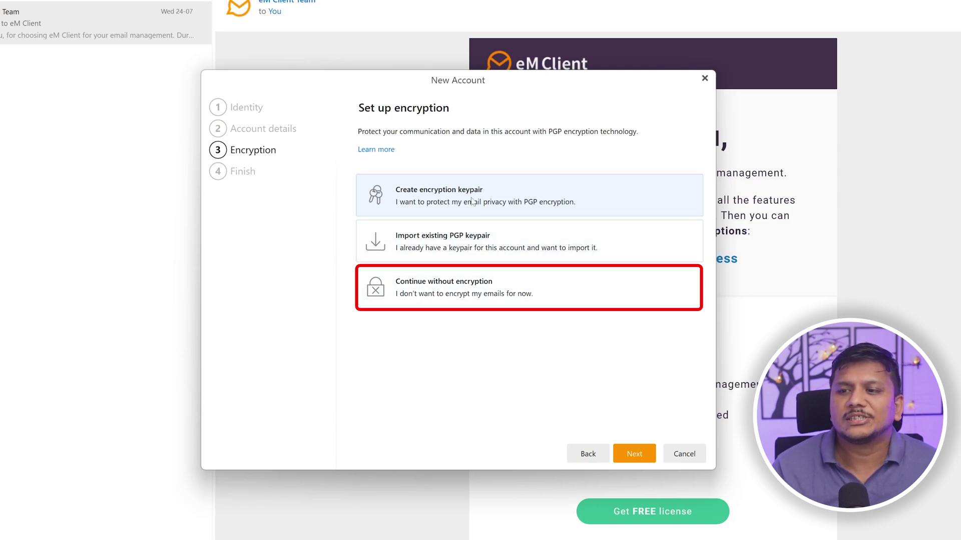
- Create a PGP encryption keypair for the account, entering and confirming its password and setting the key size to 2048 bit
{"action": "left_click", "coordinate": [645, 453]}
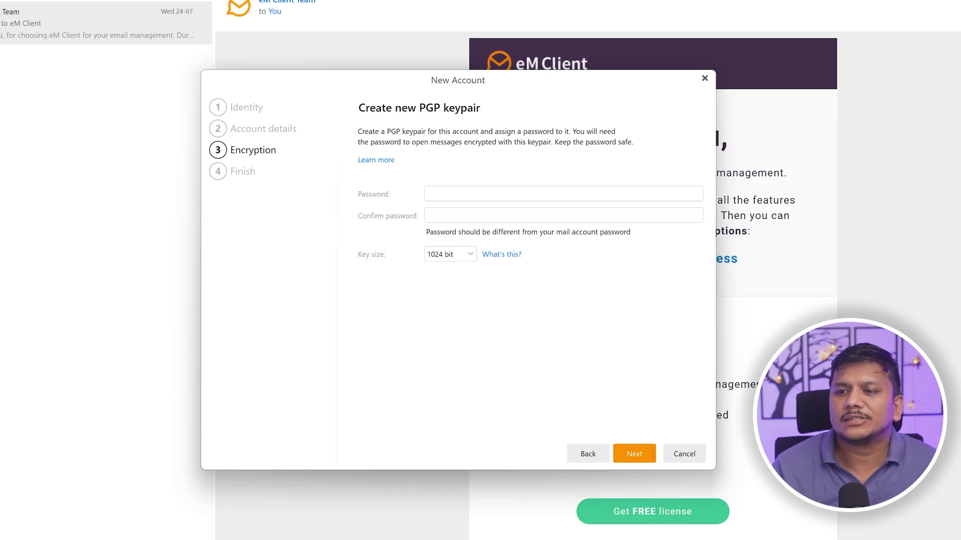
{"action": "left_click", "coordinate": [490, 194]}
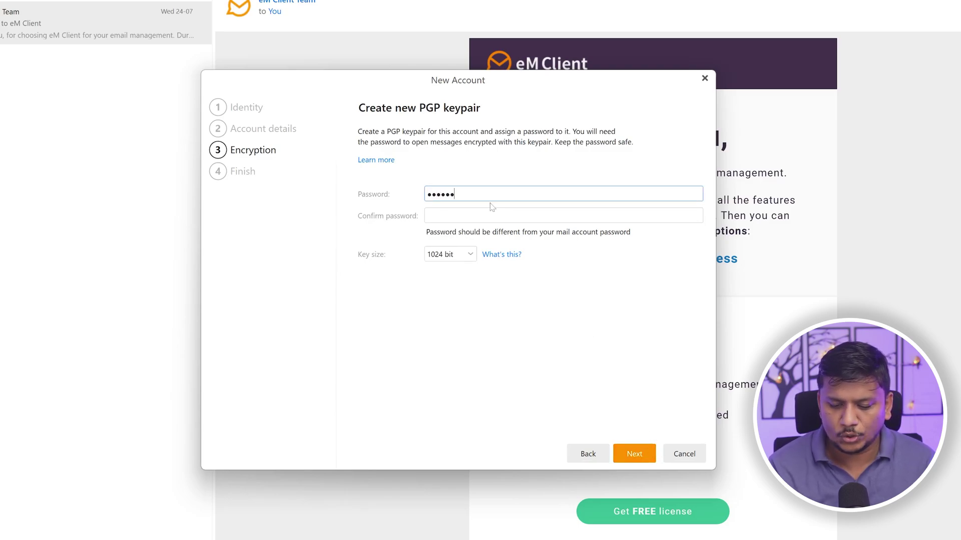
{"action": "key", "text": "Tab"}
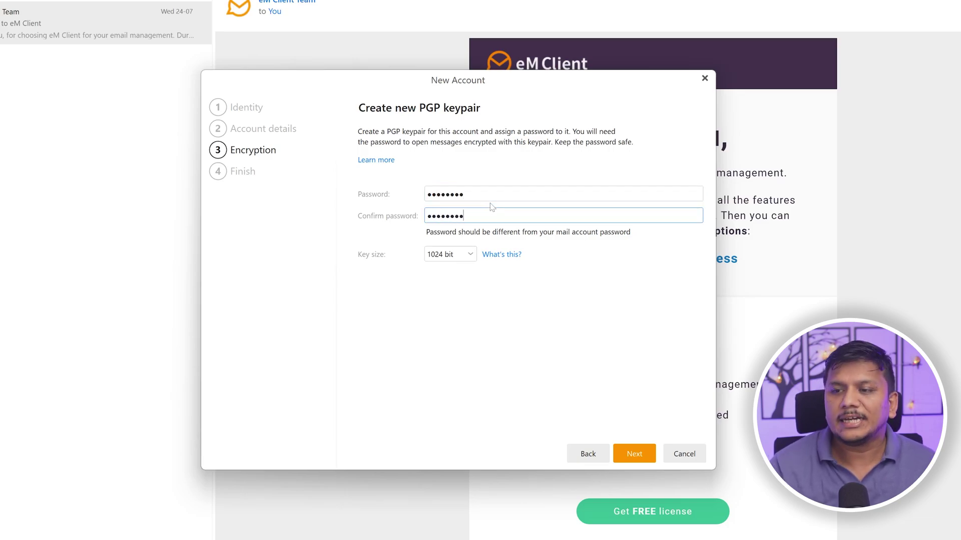
{"action": "left_click", "coordinate": [470, 255]}
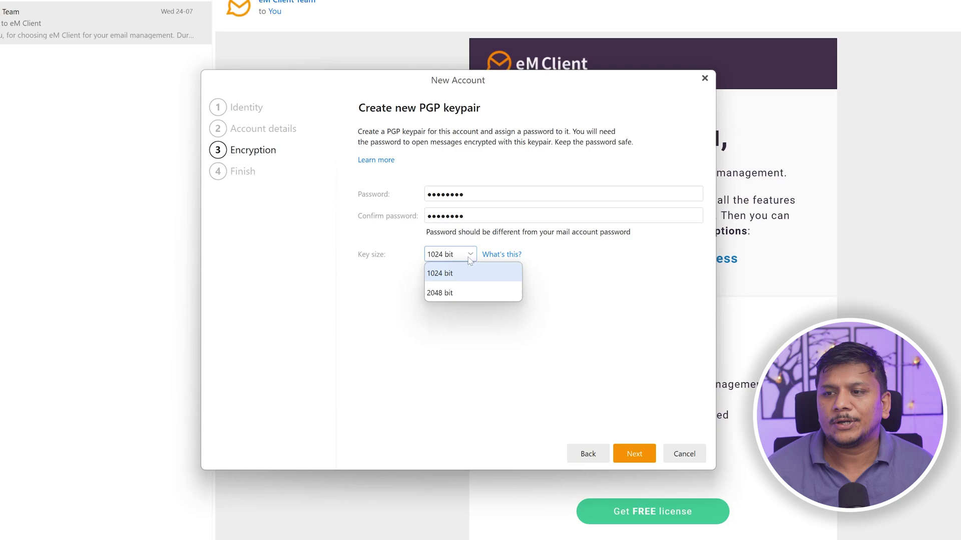
{"action": "left_click", "coordinate": [464, 293]}
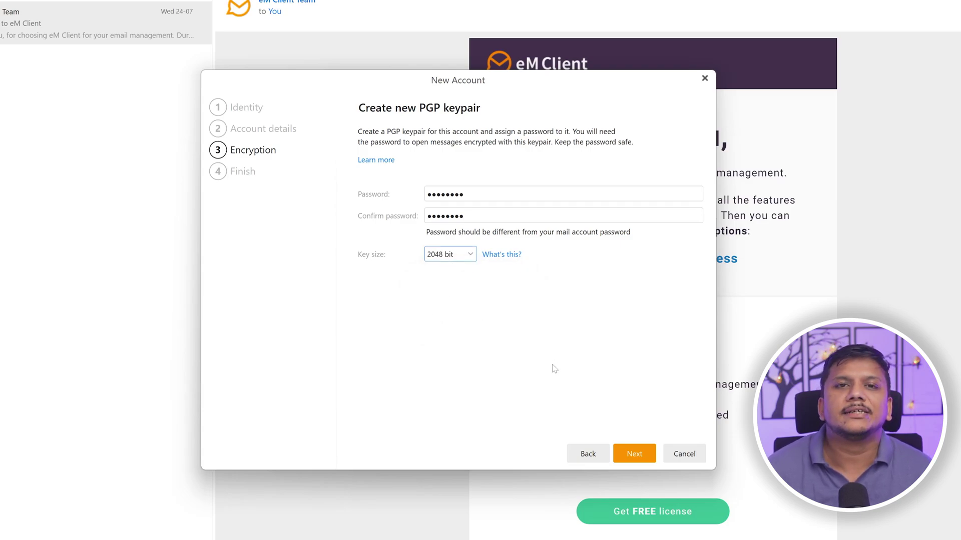
{"action": "left_click", "coordinate": [644, 462]}
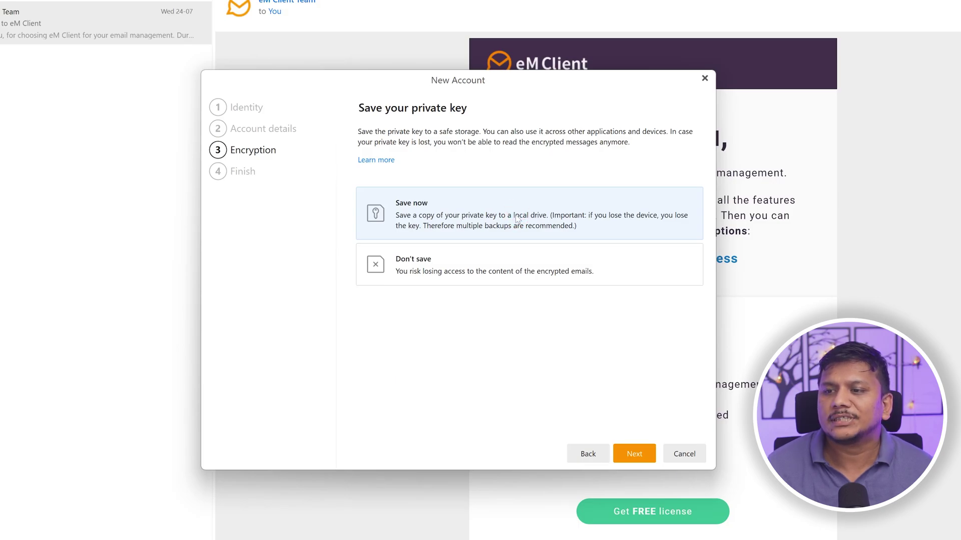
- Save a copy of the private key to the Documents folder as a PGP ASCII file and finish the account setup
{"action": "left_click", "coordinate": [636, 453]}
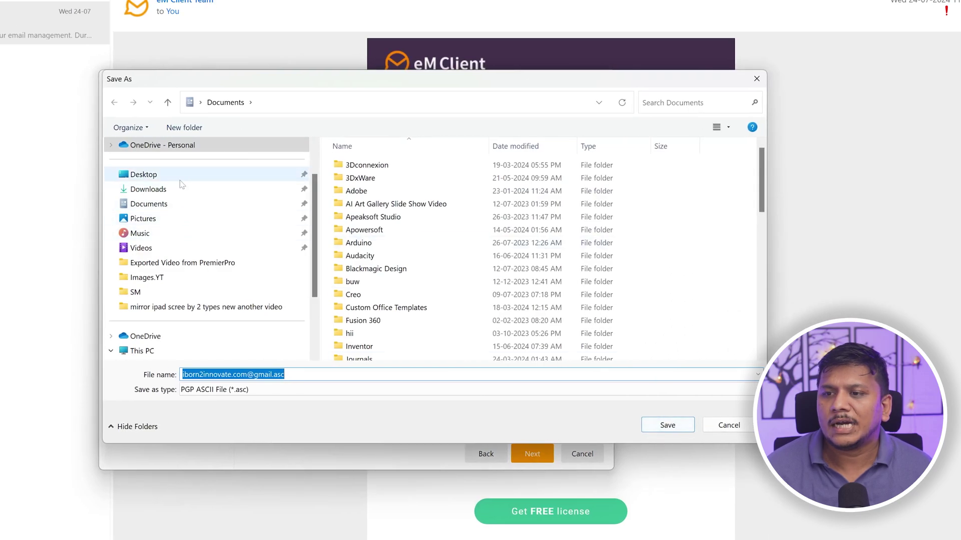
{"action": "left_click", "coordinate": [686, 429]}
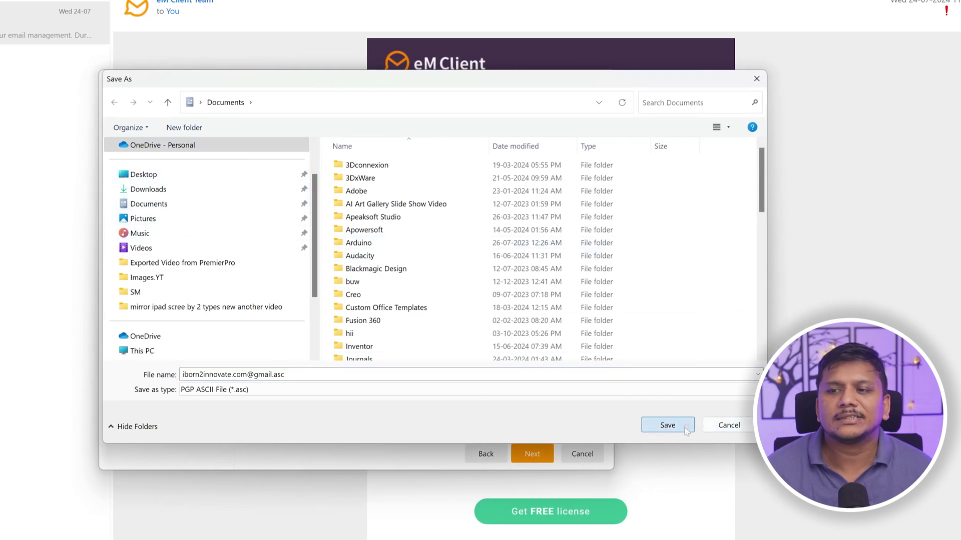
{"action": "left_click", "coordinate": [541, 454]}
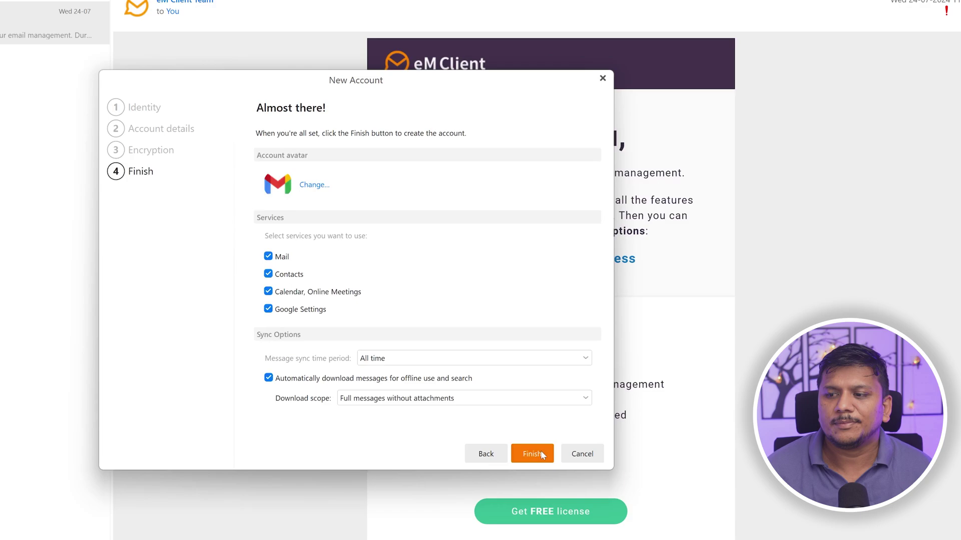
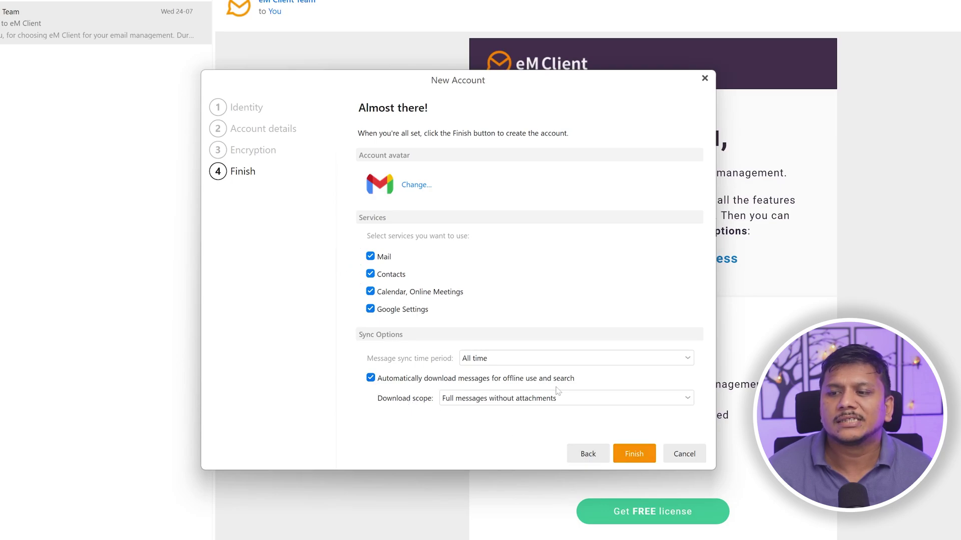
{"action": "left_click", "coordinate": [631, 458]}
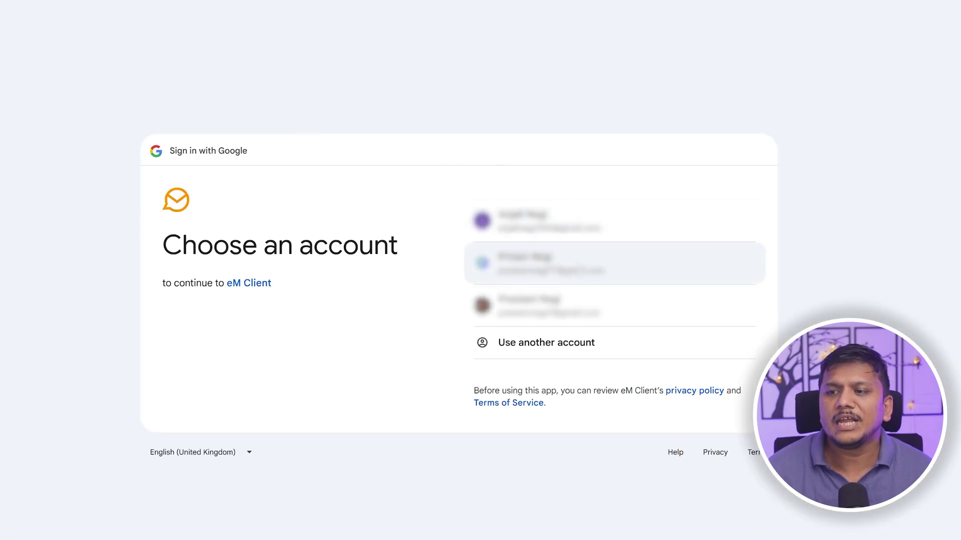
- Sign in to eM Client with another Google account, entering its email address and account password
{"action": "left_click", "coordinate": [573, 345]}
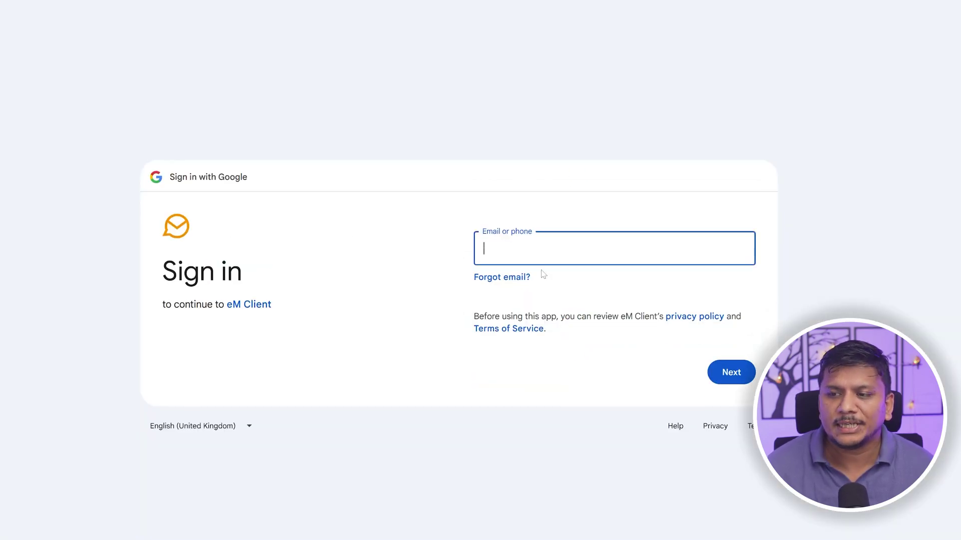
{"action": "type", "text": "a"}
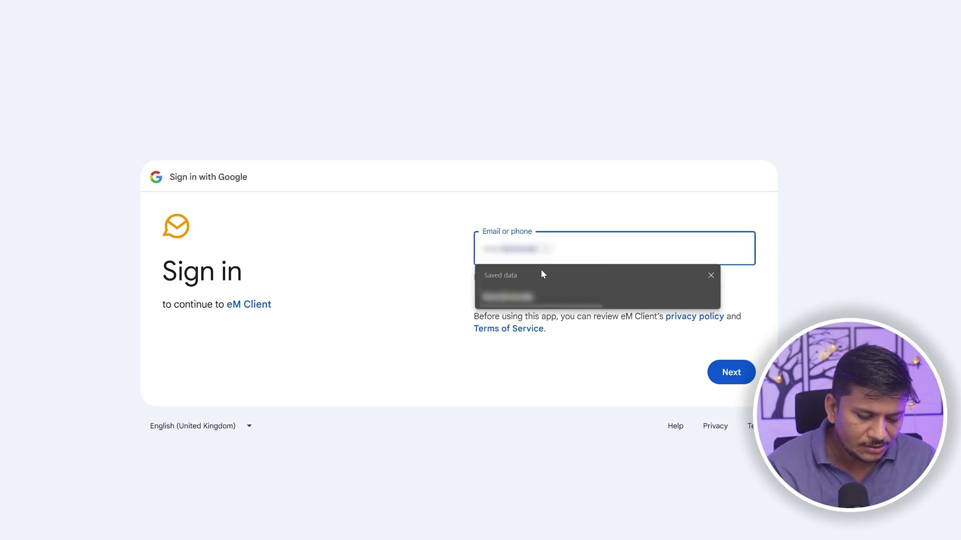
{"action": "left_click", "coordinate": [569, 297]}
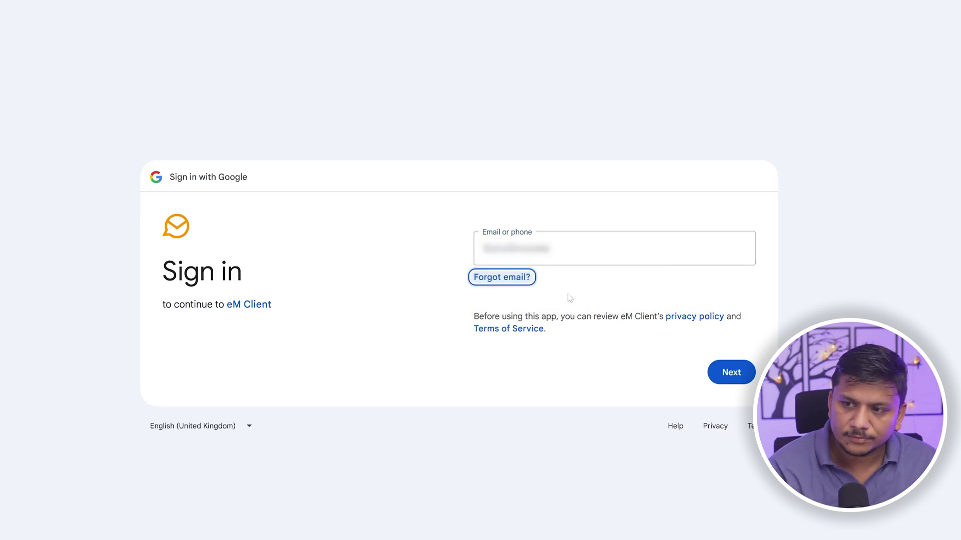
{"action": "left_click", "coordinate": [731, 372]}
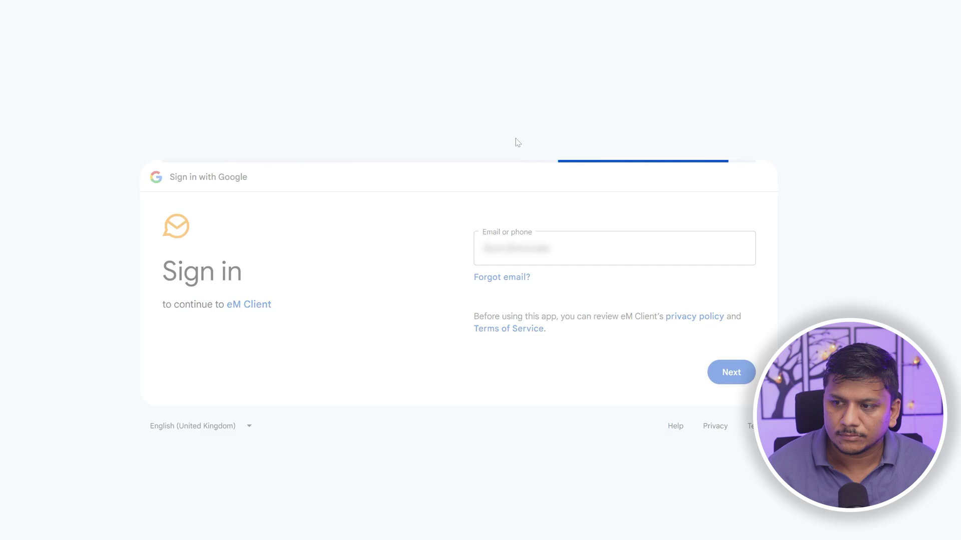
{"action": "type", "text": "••••"}
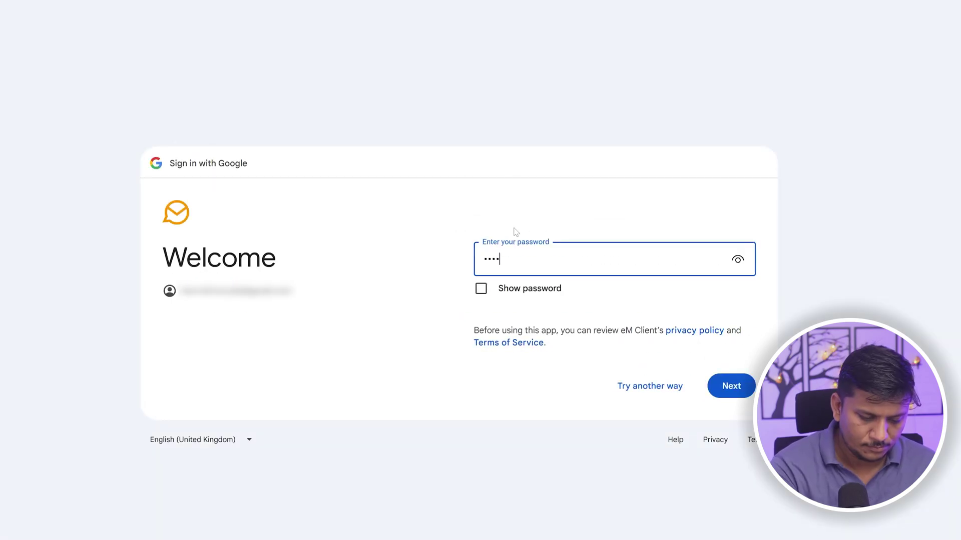
{"action": "type", "text": "•••••••"}
{"action": "key", "text": "Return"}
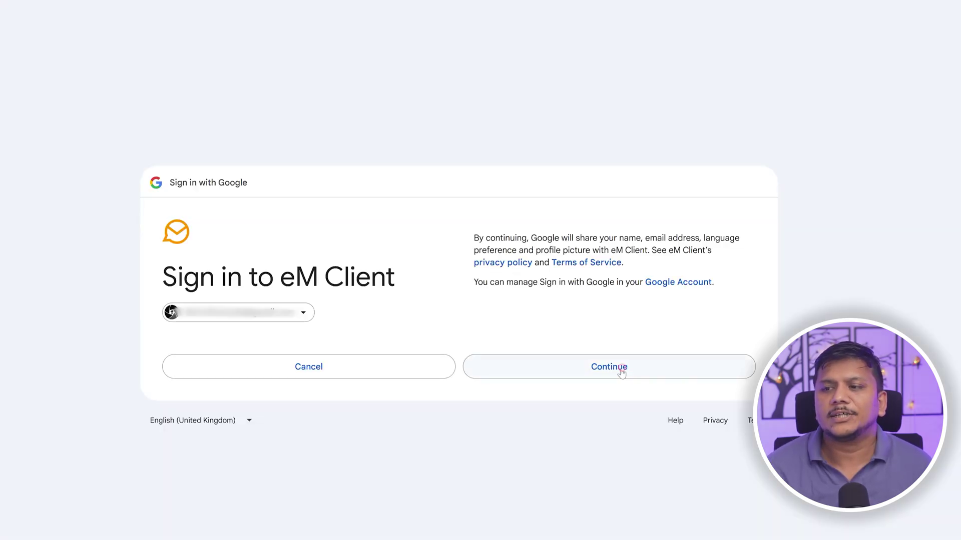
{"action": "left_click", "coordinate": [620, 370]}
- Select all the Google Account permissions that eM Client requests and review the access list
{"action": "scroll", "coordinate": [620, 372], "scroll_direction": "down", "scroll_amount": 1}
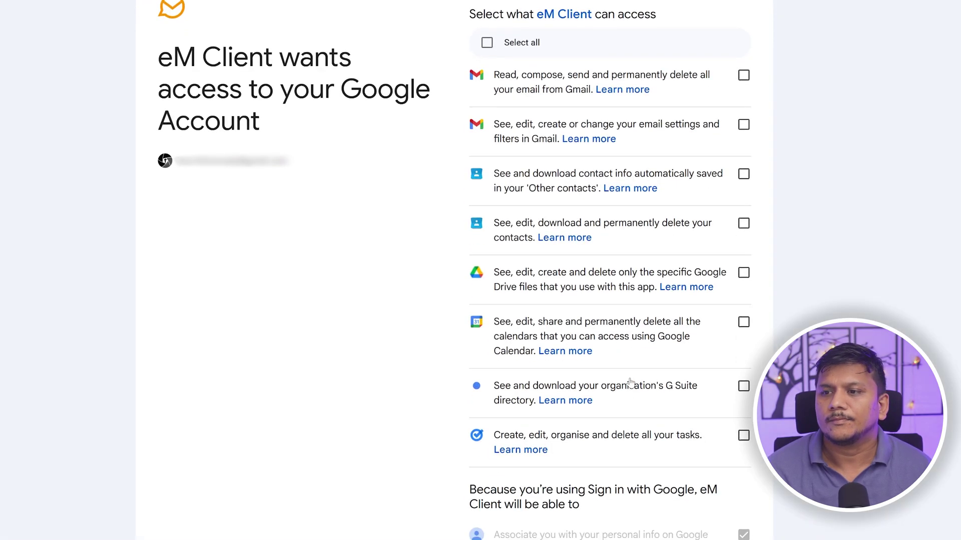
{"action": "scroll", "coordinate": [621, 372], "scroll_direction": "up", "scroll_amount": 1}
{"action": "left_click", "coordinate": [487, 102]}
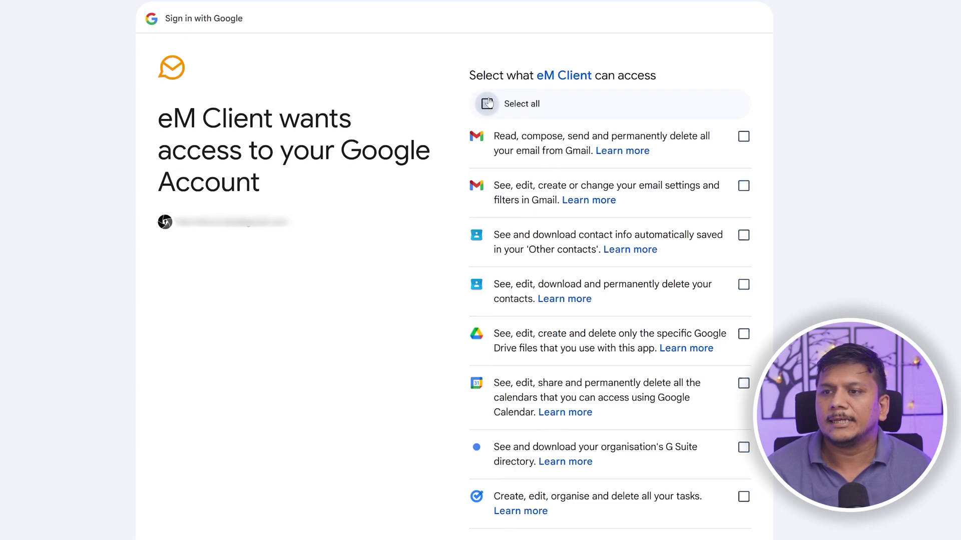
{"action": "scroll", "coordinate": [630, 319], "scroll_direction": "down", "scroll_amount": 6}
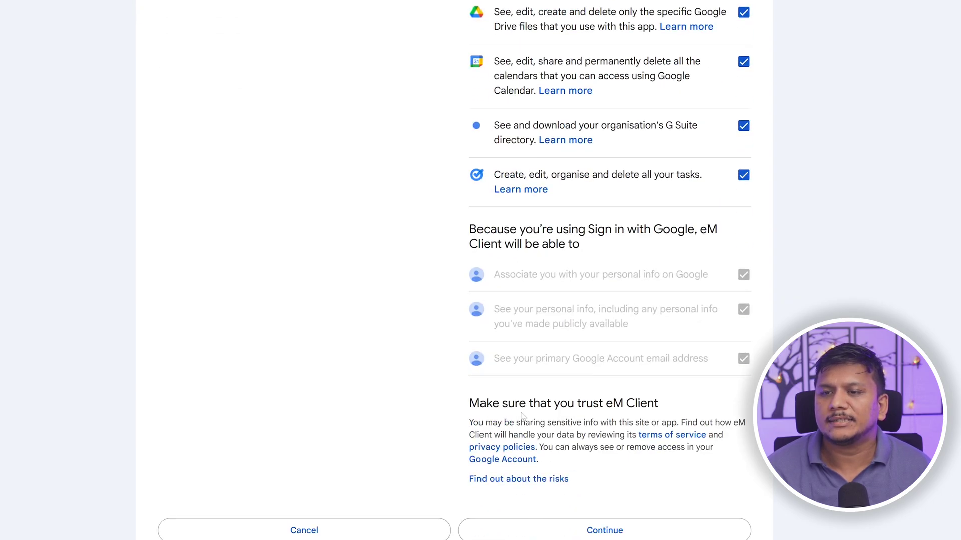
{"action": "scroll", "coordinate": [522, 415], "scroll_direction": "up", "scroll_amount": 6}
{"action": "scroll", "coordinate": [500, 394], "scroll_direction": "down", "scroll_amount": 5}
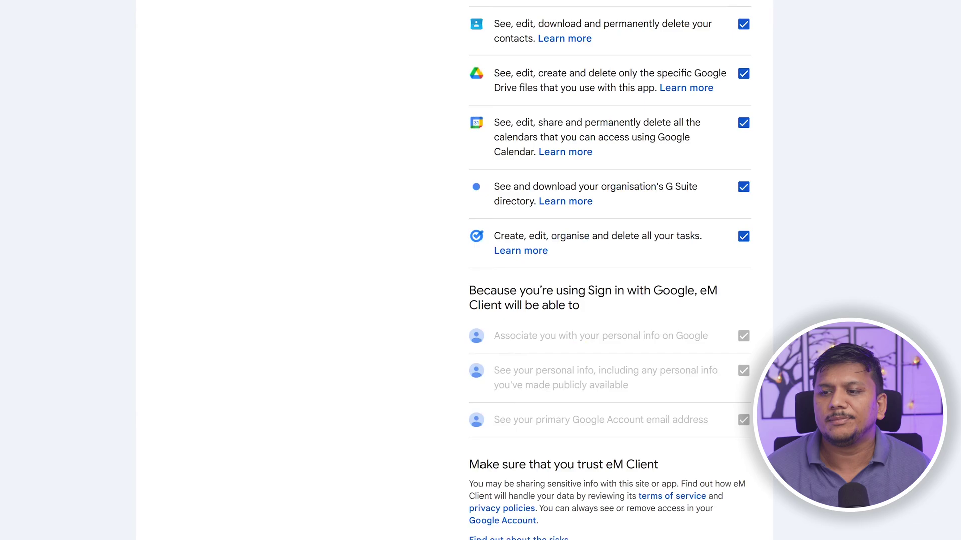
- Grant eM Client the selected Google Account permissions and allow the sign-in page to open eM Client
{"action": "scroll", "coordinate": [595, 504], "scroll_direction": "down", "scroll_amount": 2}
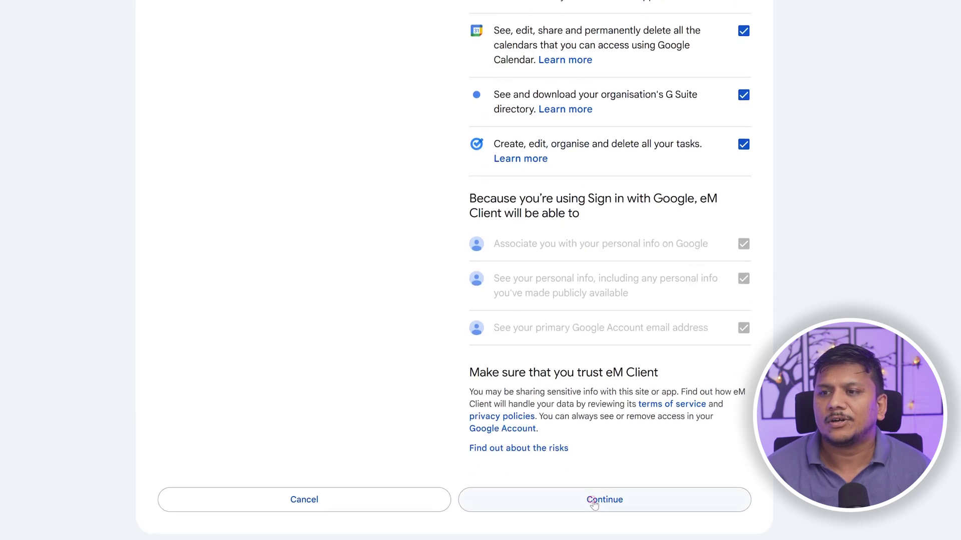
{"action": "left_click", "coordinate": [594, 502]}
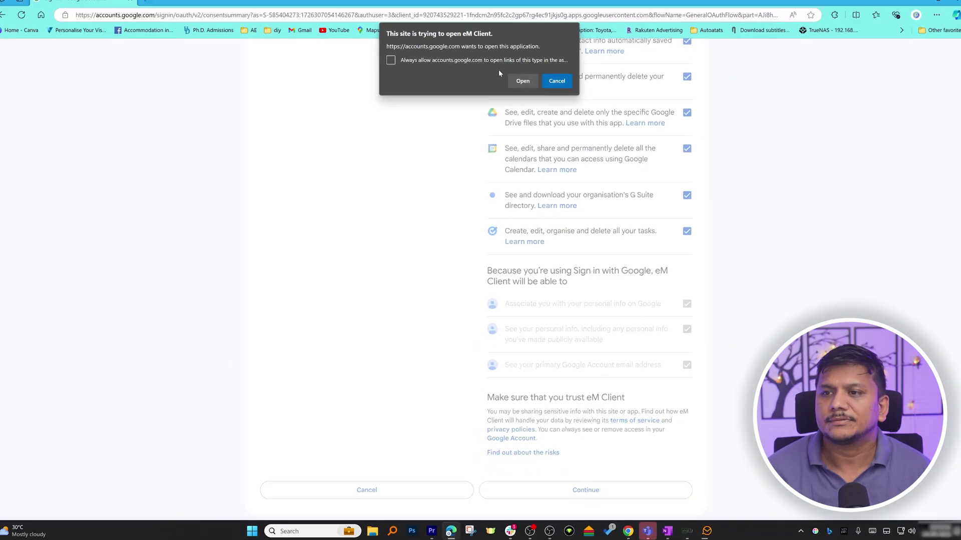
{"action": "left_click", "coordinate": [523, 81]}
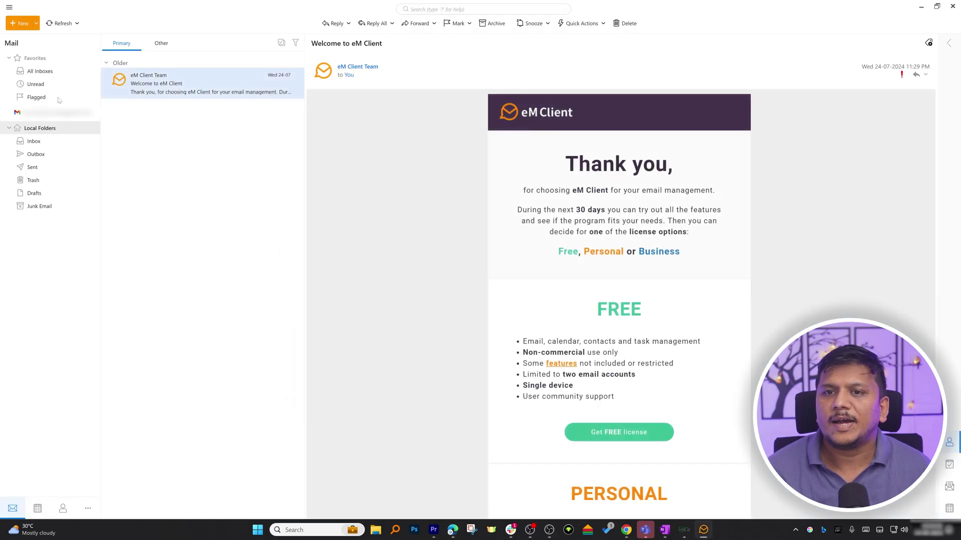
- Check the messages in the connected Gmail account, All Inboxes and the local Inbox folder
{"action": "left_click", "coordinate": [70, 117]}
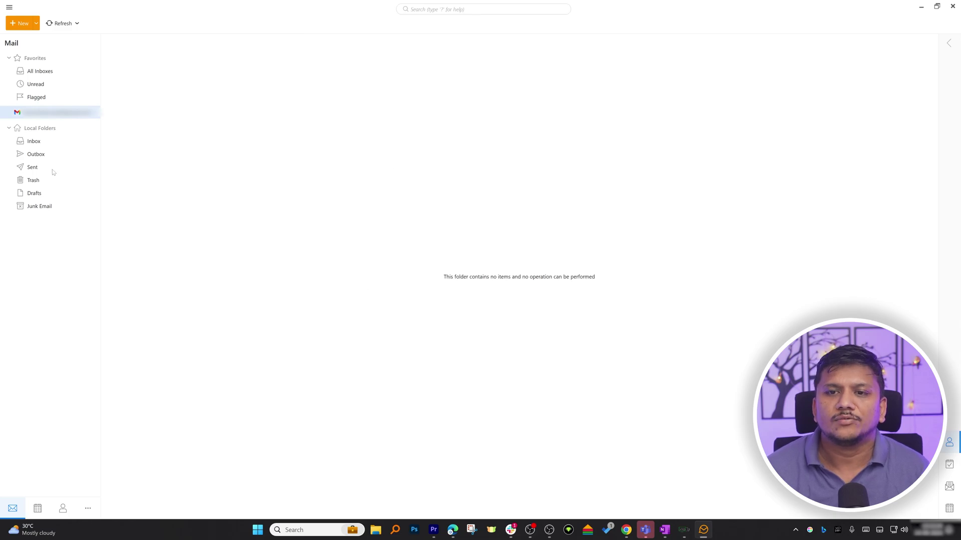
{"action": "left_click", "coordinate": [43, 143]}
{"action": "left_click", "coordinate": [56, 117]}
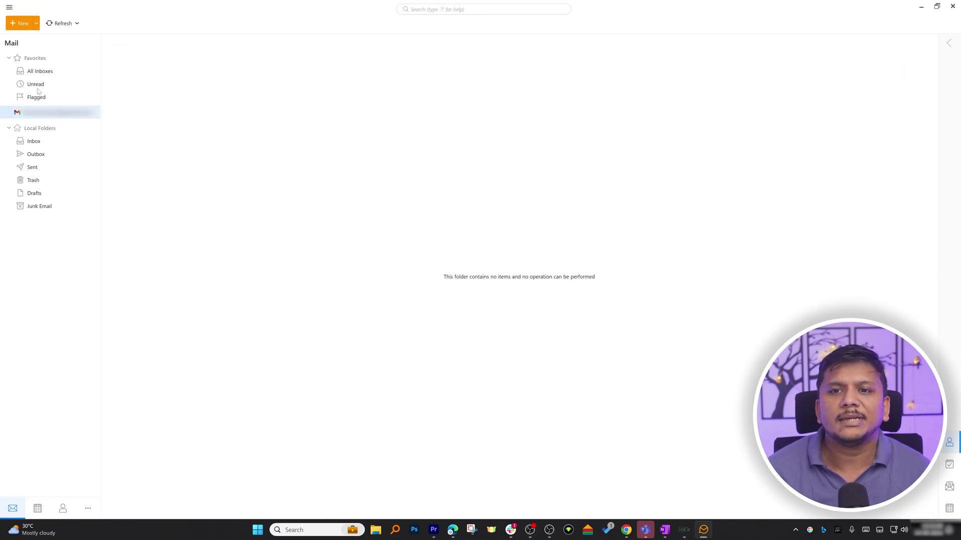
{"action": "left_click", "coordinate": [50, 75]}
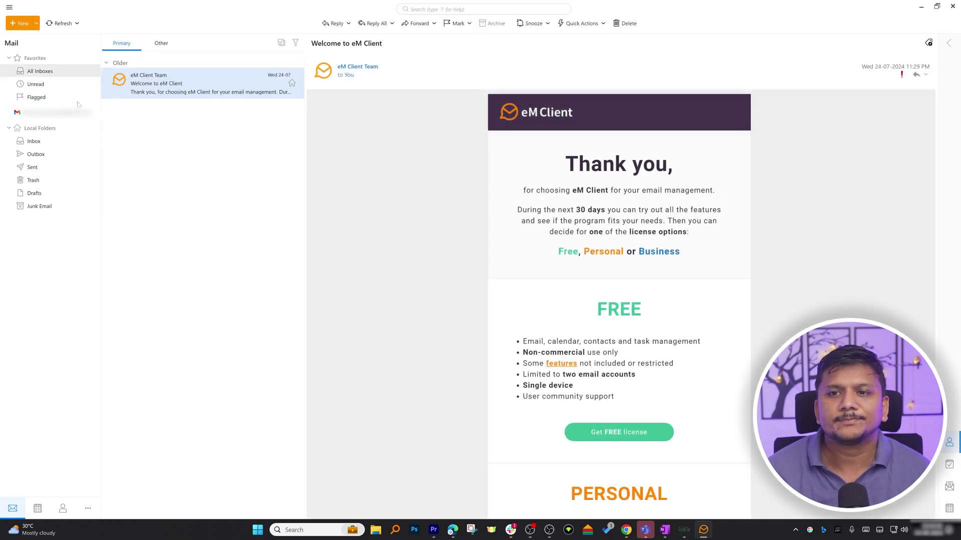
{"action": "left_click", "coordinate": [34, 141]}
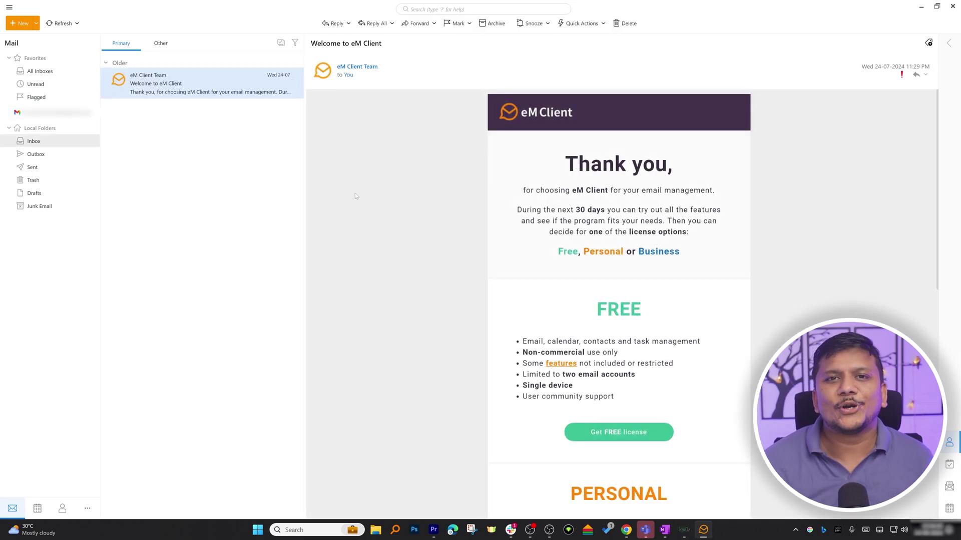
- Close eM Client and relaunch it by searching Windows for "em"
{"action": "left_click", "coordinate": [953, 6]}
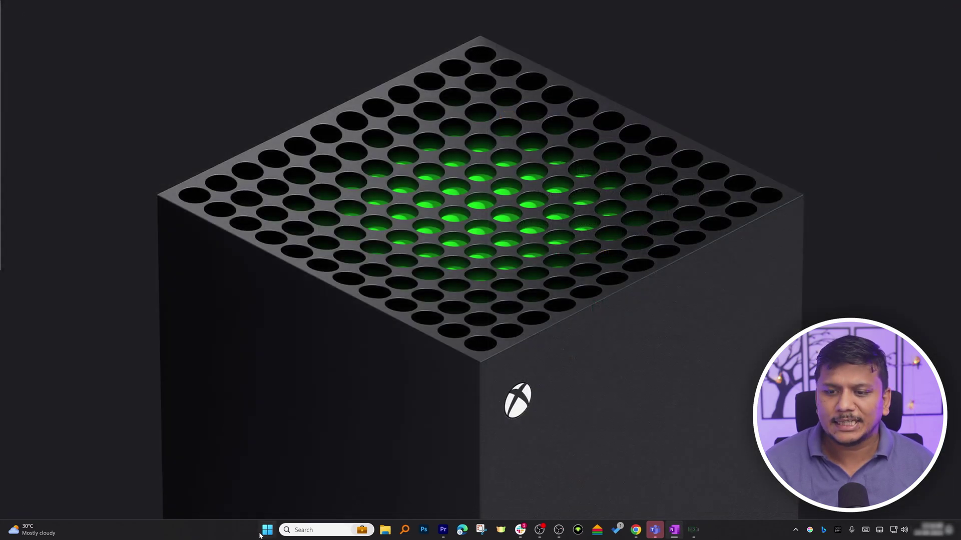
{"action": "left_click", "coordinate": [266, 532]}
{"action": "type", "text": "em"}
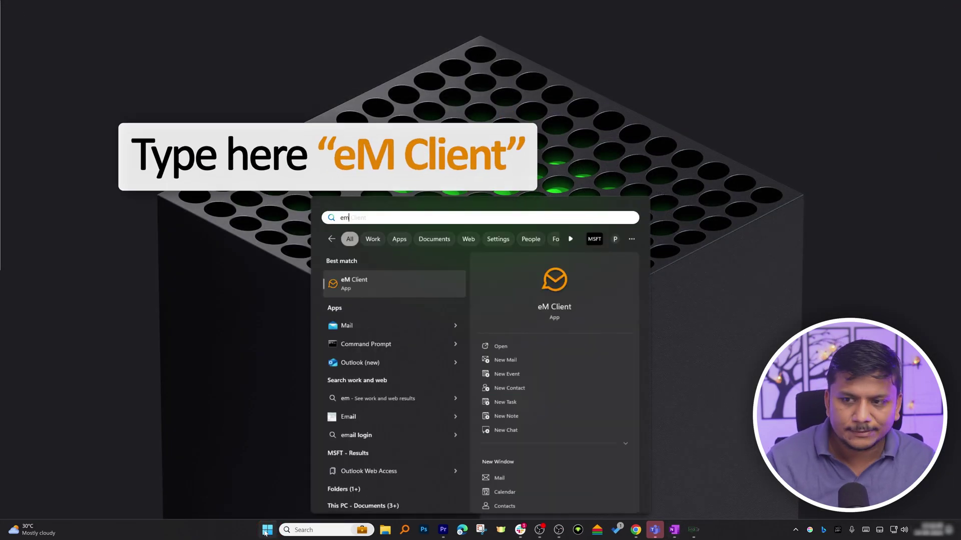
{"action": "left_click", "coordinate": [419, 284]}
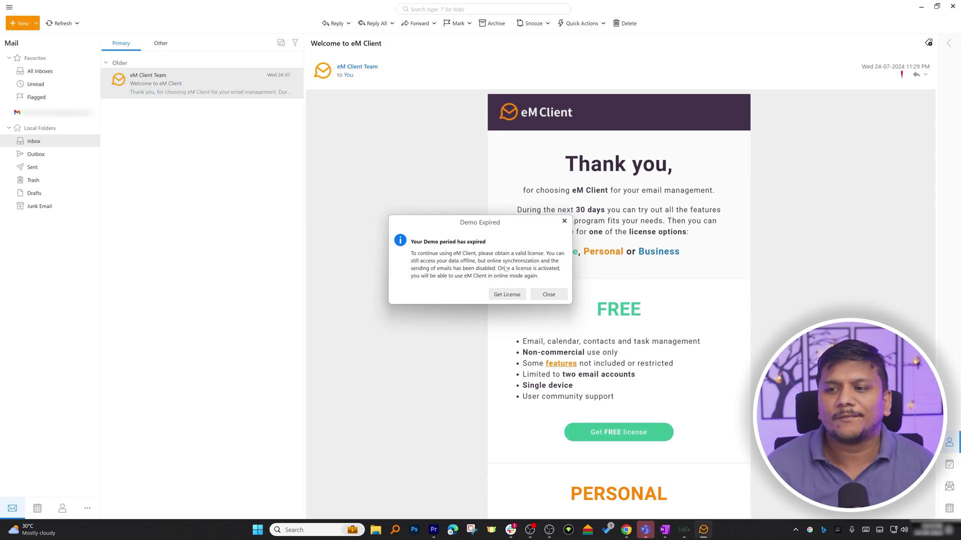
- Request a Free license from the eM Client website, agreeing to the Terms of Use and Privacy Policy
{"action": "left_click", "coordinate": [507, 295]}
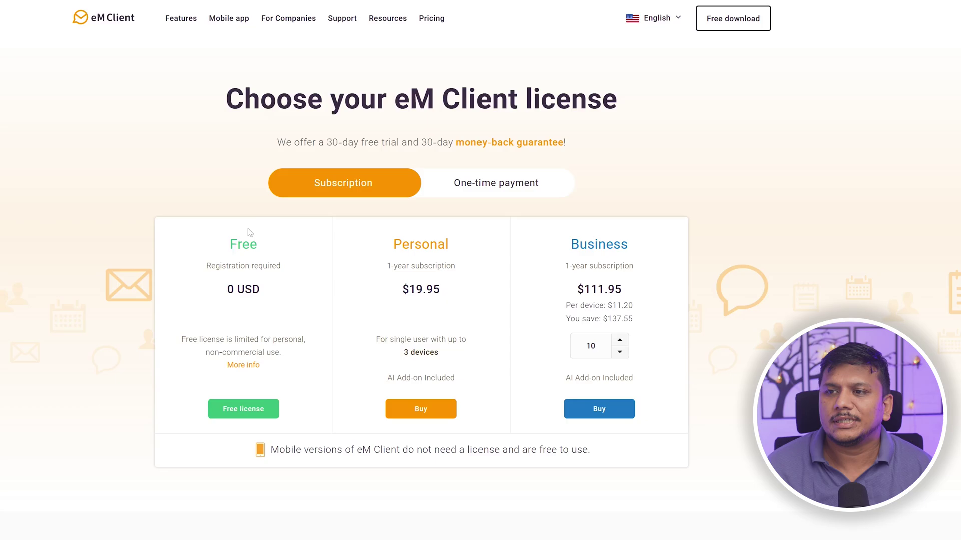
{"action": "left_click", "coordinate": [260, 413]}
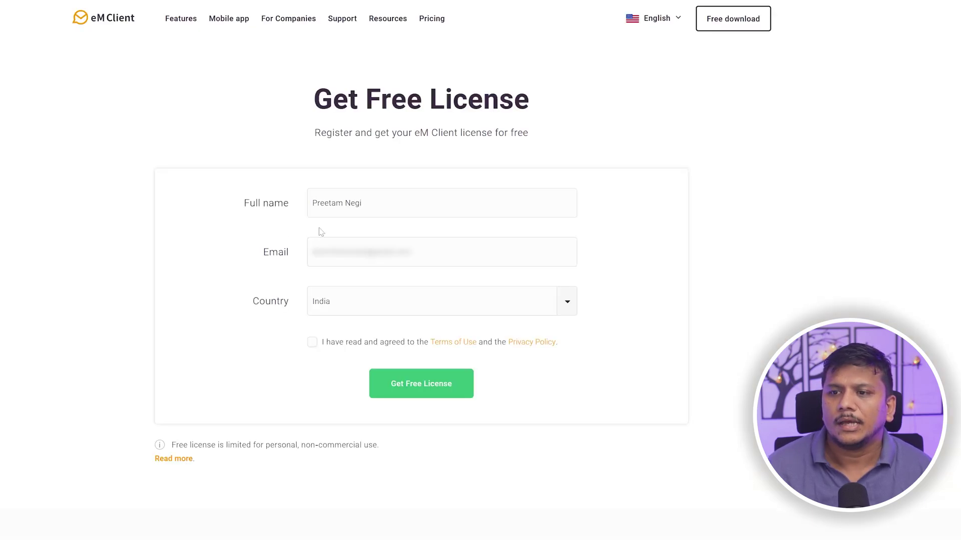
{"action": "left_click", "coordinate": [312, 342]}
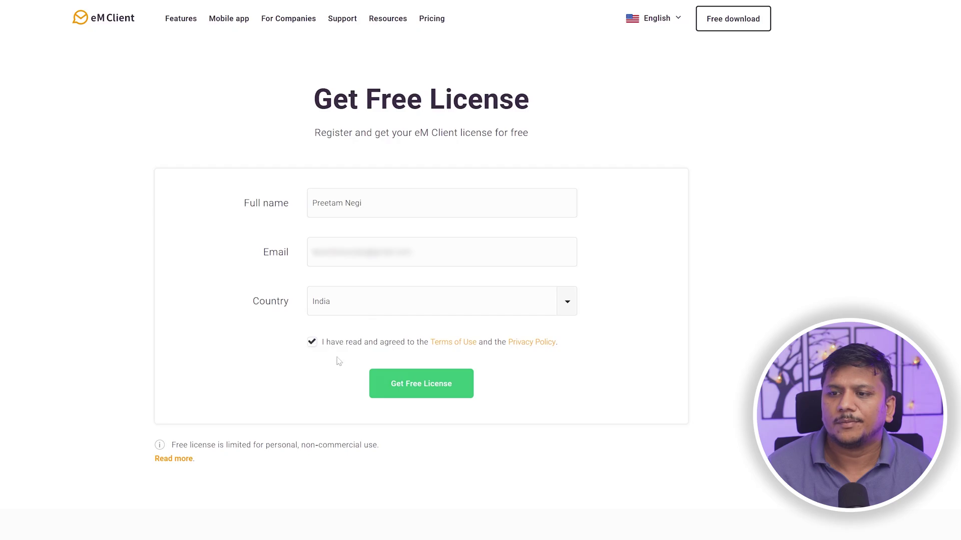
{"action": "left_click", "coordinate": [393, 385]}
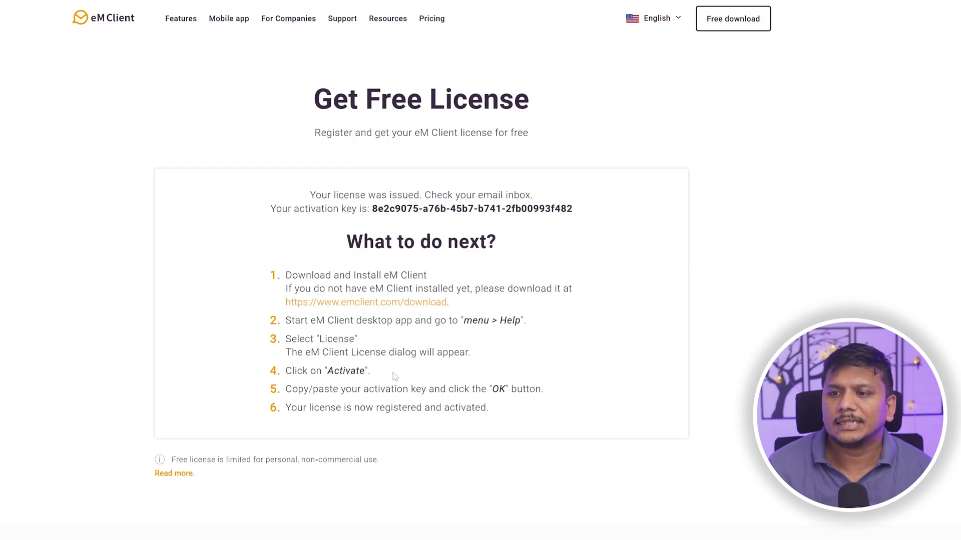
- Copy the issued activation key from the Get Free License page and review the activation instructions
{"action": "left_click_drag", "start_coordinate": [449, 196], "coordinate": [600, 209]}
{"action": "left_click", "coordinate": [583, 220]}
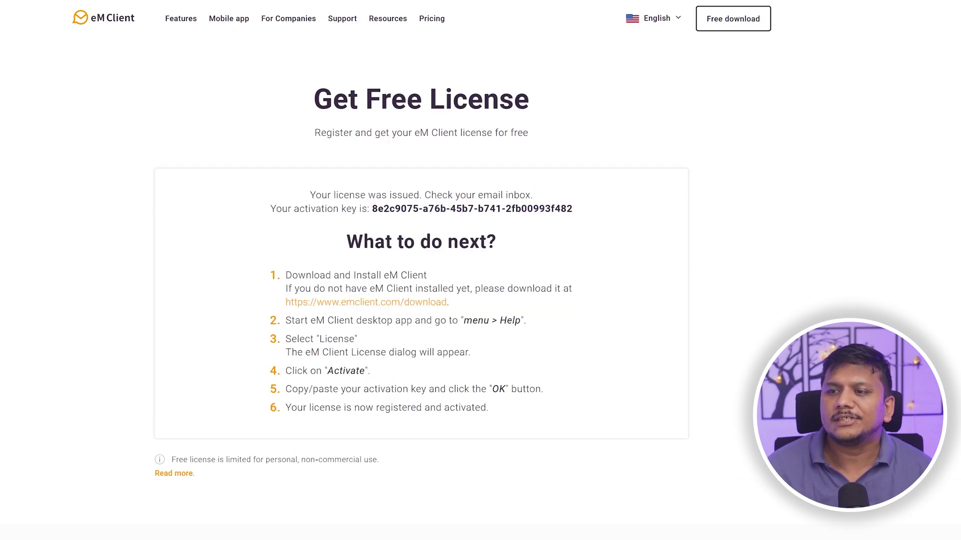
{"action": "left_click_drag", "start_coordinate": [372, 209], "coordinate": [574, 210]}
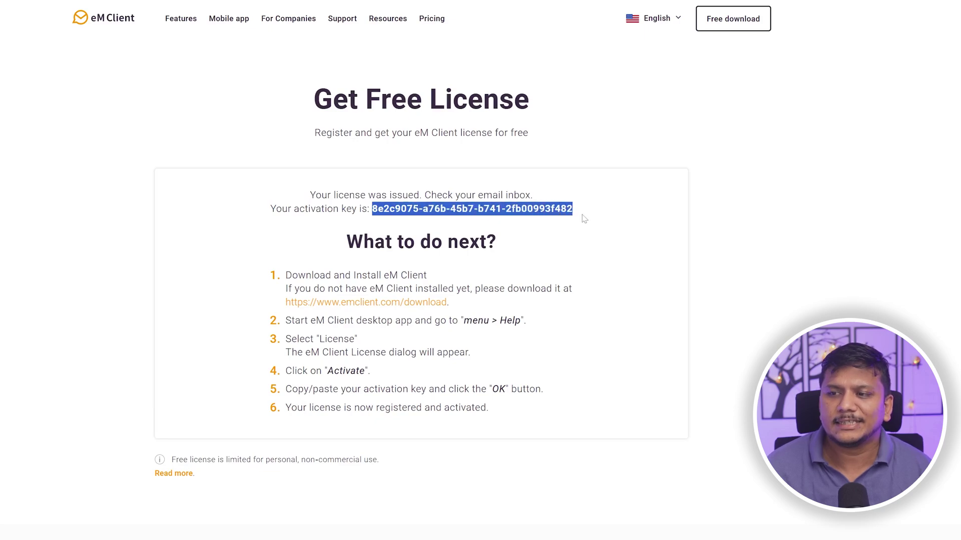
{"action": "key", "text": "ctrl+c"}
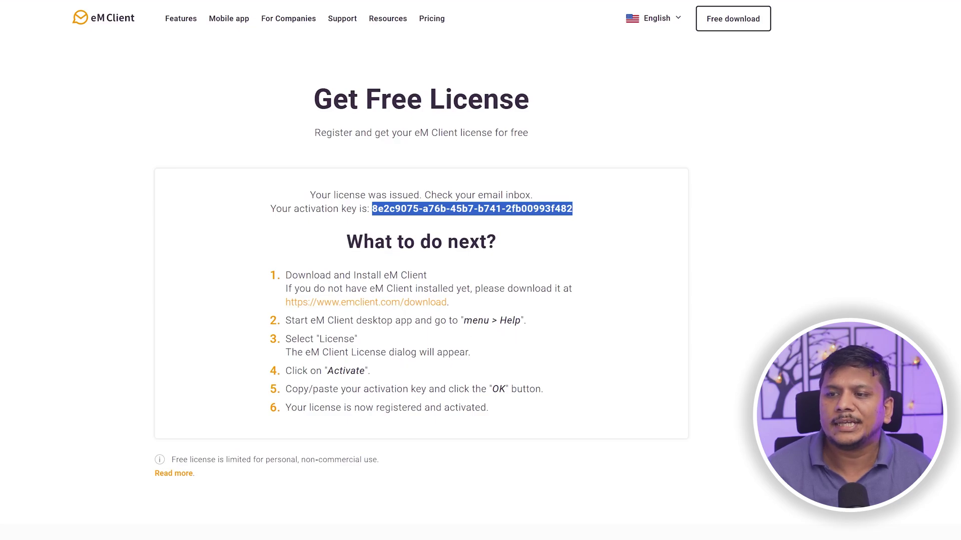
{"action": "left_click_drag", "start_coordinate": [473, 320], "coordinate": [526, 321]}
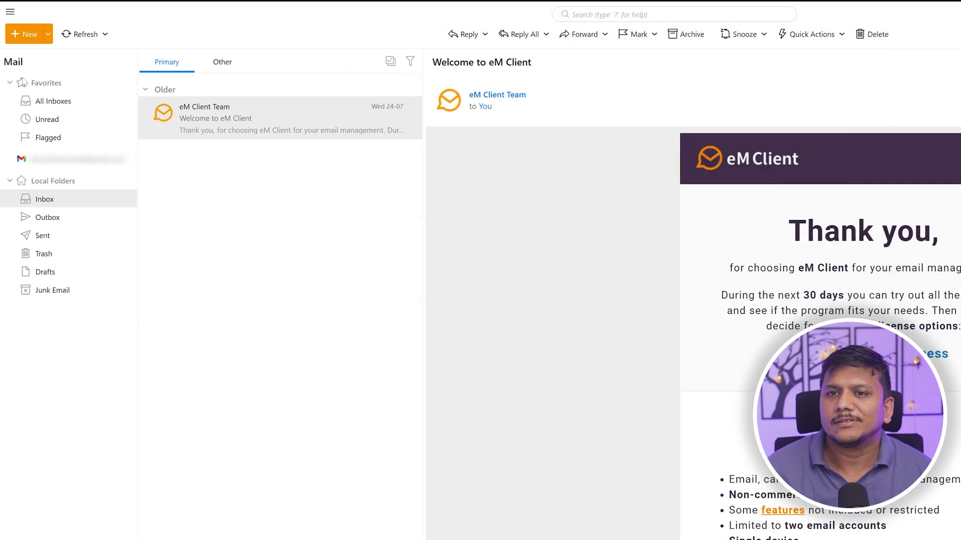
- Open the license information in eM Client, start activation and paste the activation key
{"action": "left_click", "coordinate": [11, 13]}
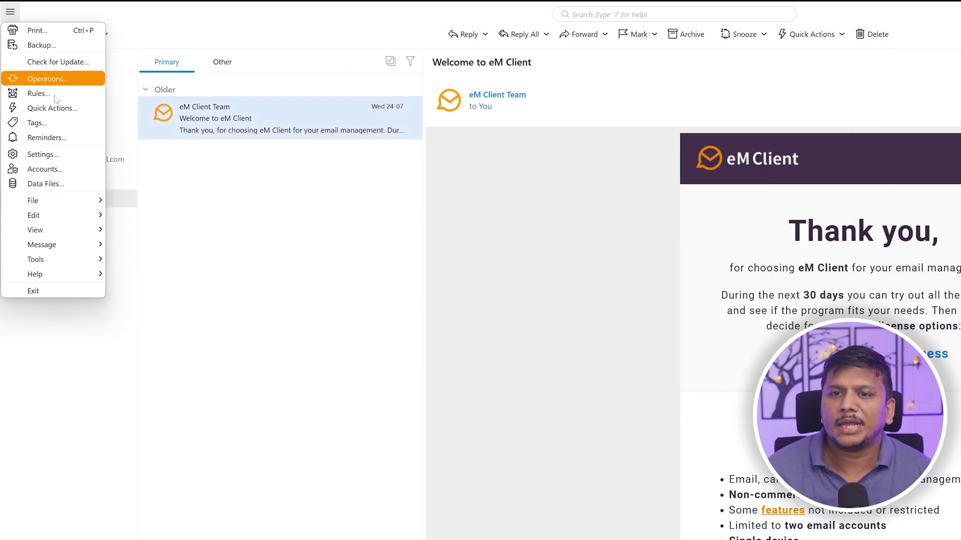
{"action": "mouse_move", "coordinate": [79, 274]}
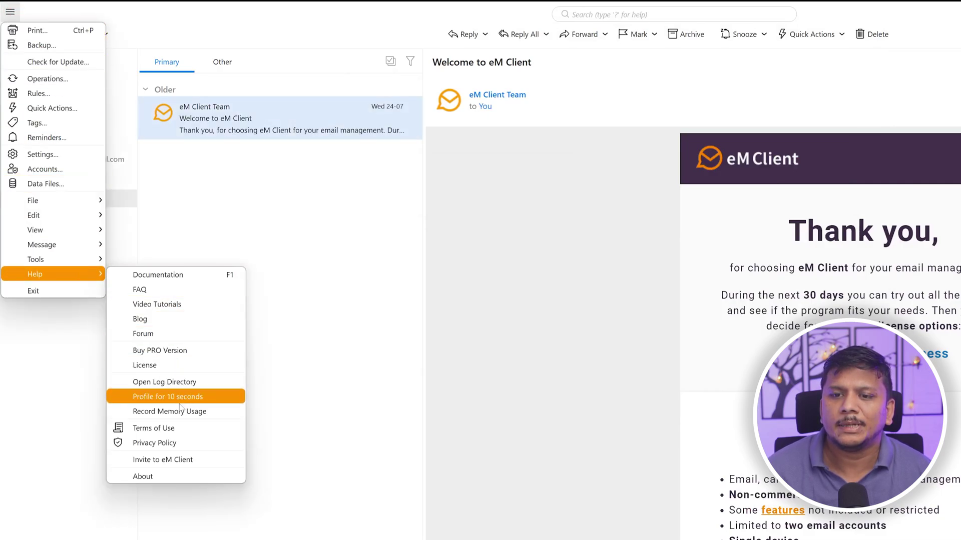
{"action": "left_click", "coordinate": [183, 371]}
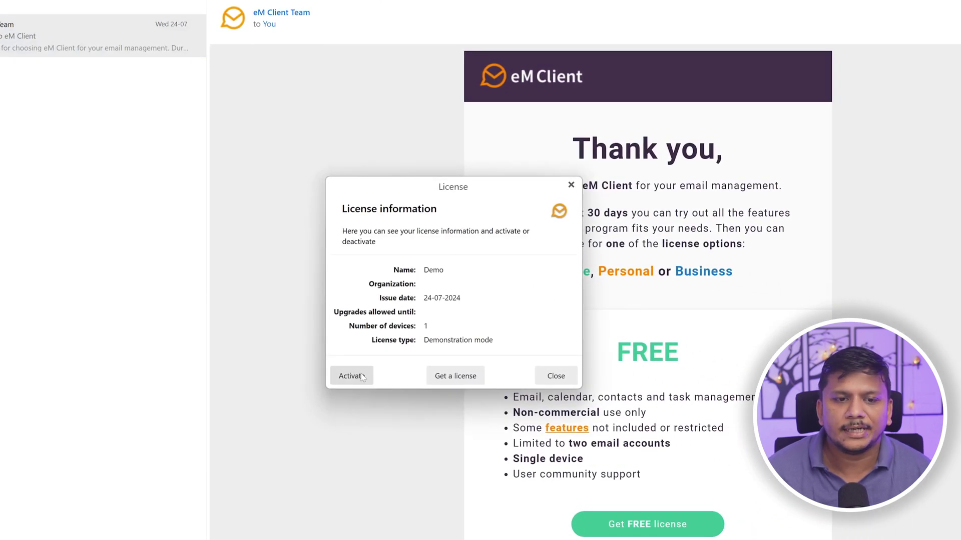
{"action": "left_click", "coordinate": [361, 377]}
{"action": "key", "text": "ctrl+v"}
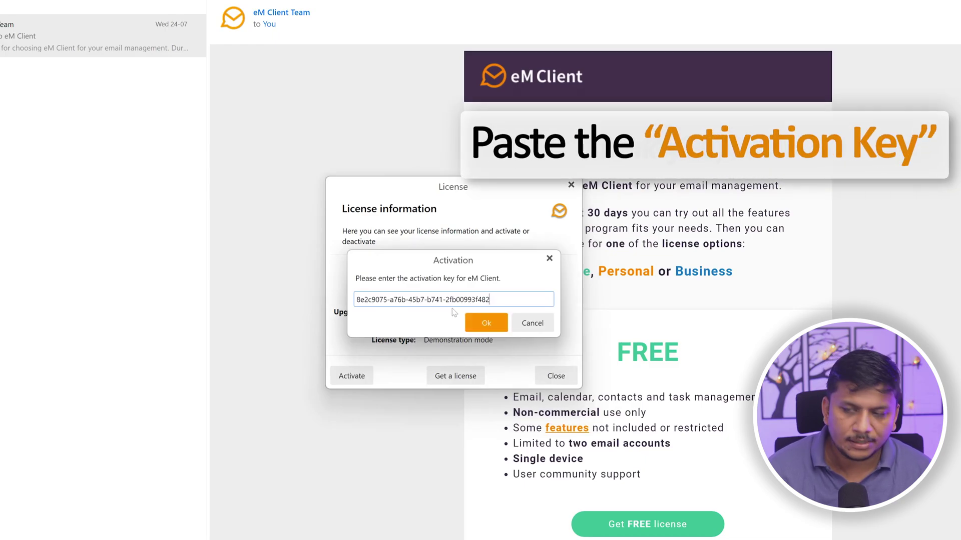
- Compare the pasted activation key with the one on the license page, activate the license and close the license information
{"action": "key", "text": "alt+Tab"}
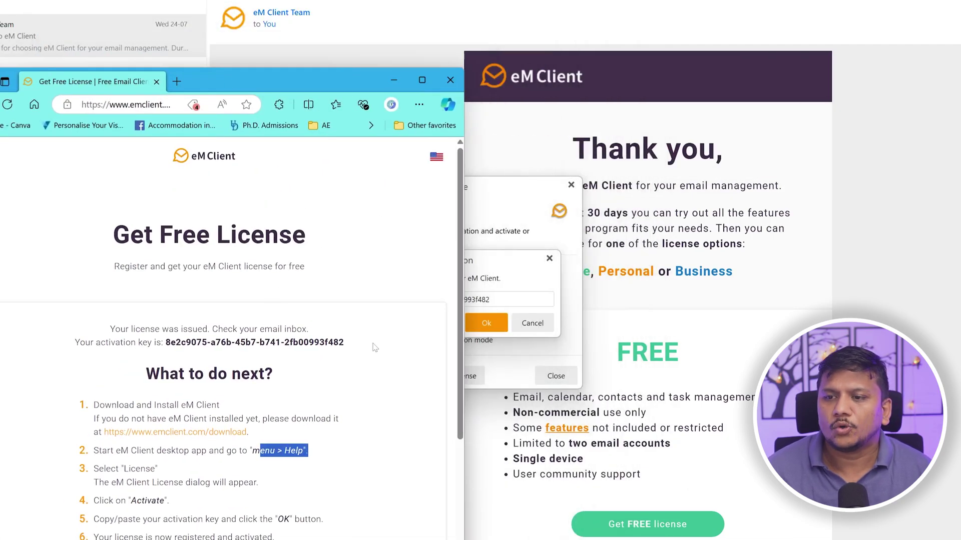
{"action": "left_click_drag", "start_coordinate": [358, 344], "coordinate": [163, 345]}
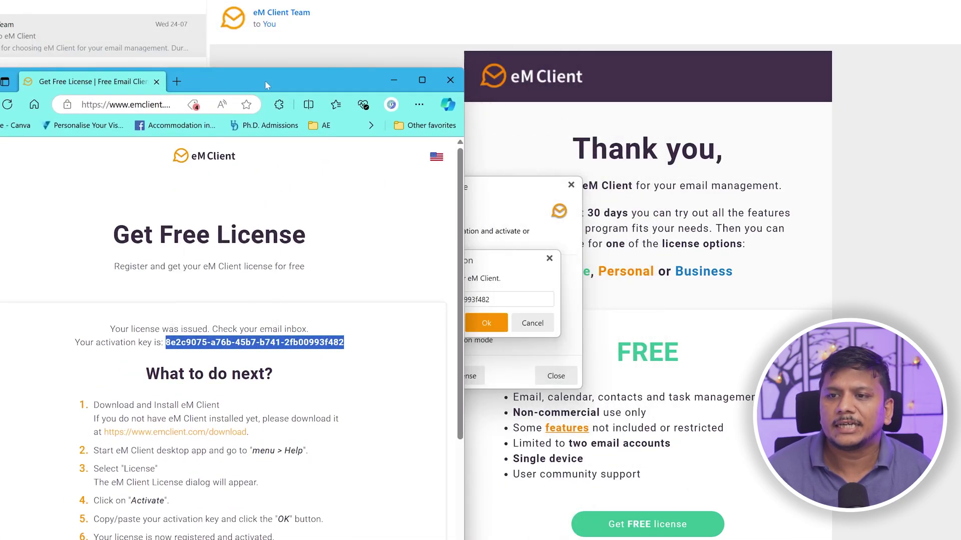
{"action": "key", "text": "alt+Tab"}
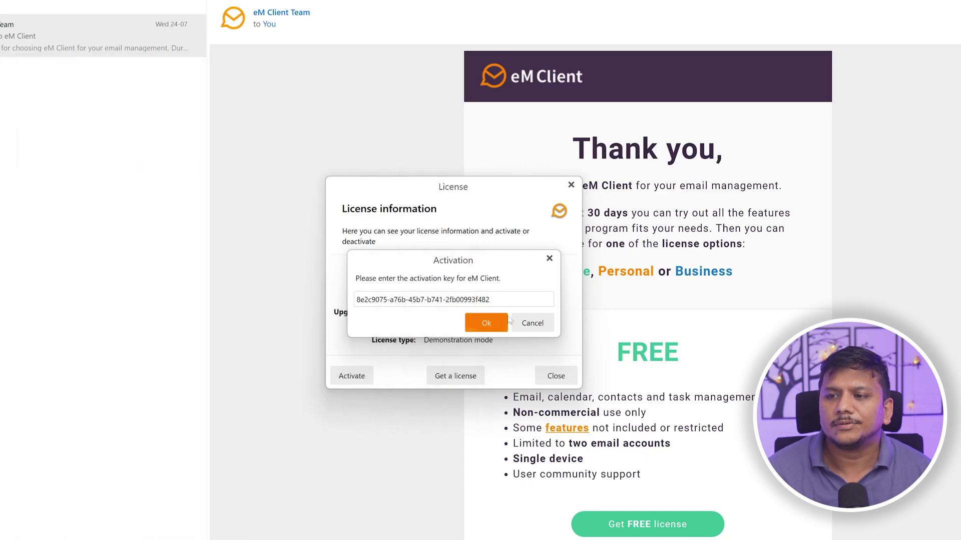
{"action": "left_click", "coordinate": [503, 322]}
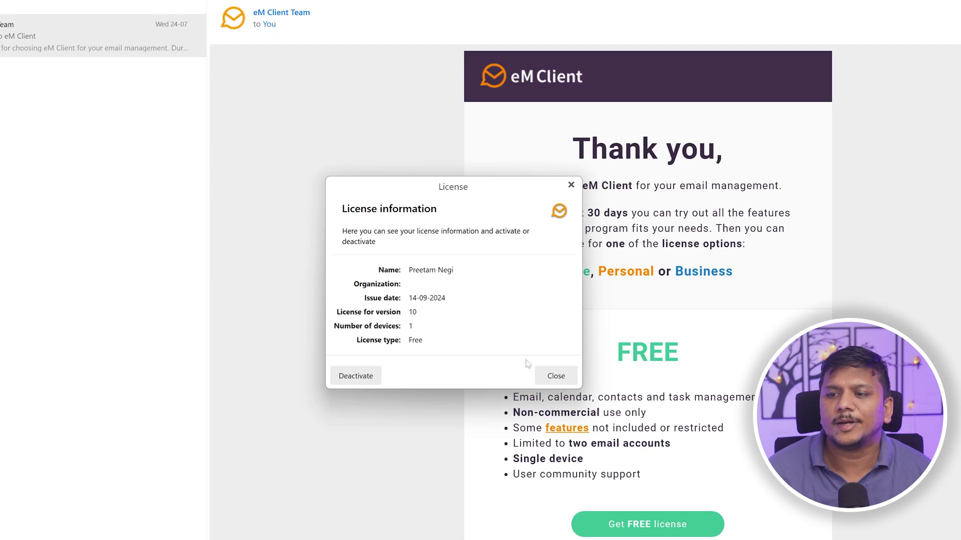
{"action": "left_click", "coordinate": [555, 376]}
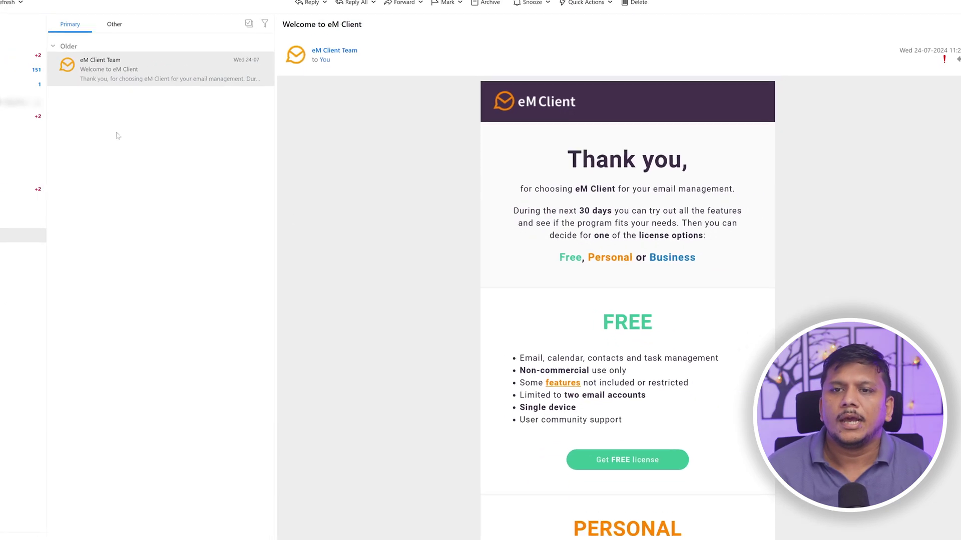
- Open the connected Gmail account and browse through its synchronized messages
{"action": "left_click", "coordinate": [20, 103]}
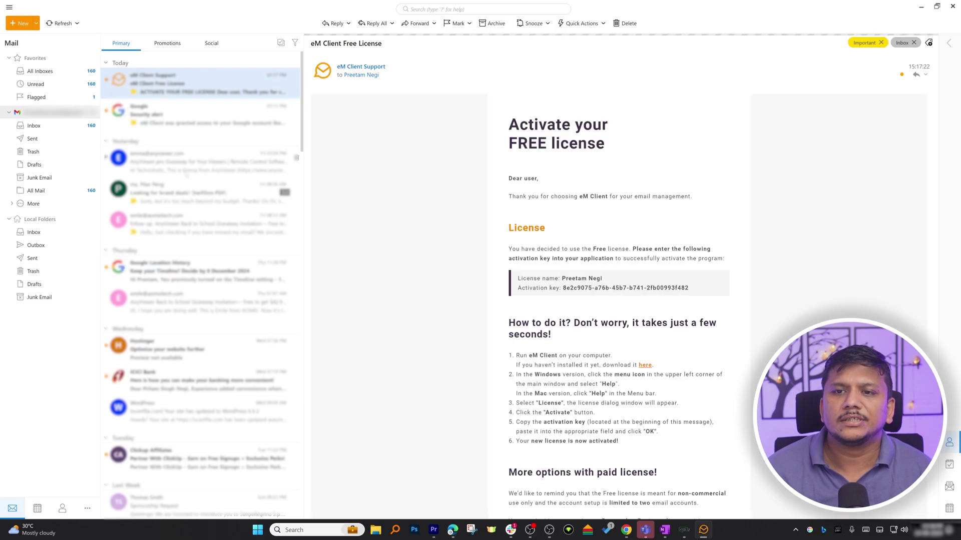
{"action": "scroll", "coordinate": [187, 176], "scroll_direction": "down", "scroll_amount": 15}
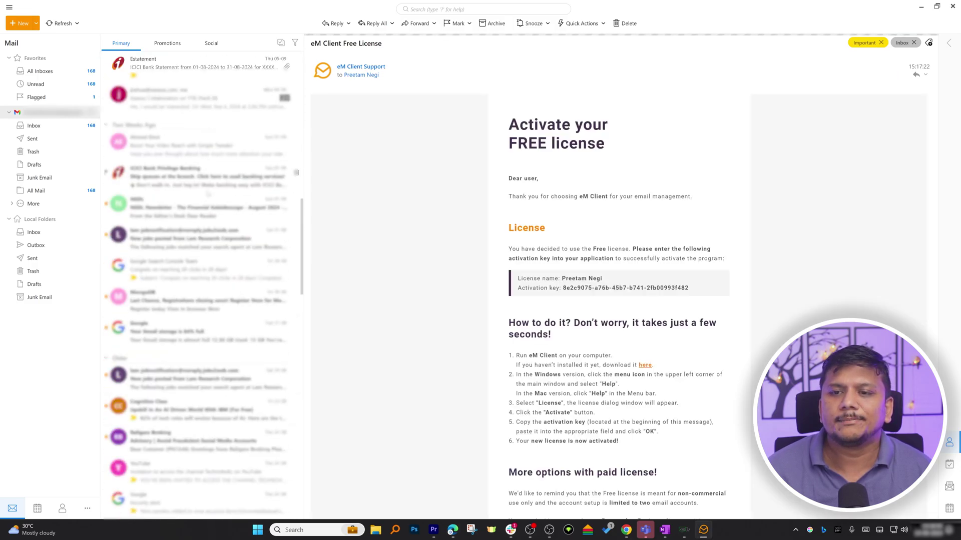
{"action": "scroll", "coordinate": [208, 194], "scroll_direction": "down", "scroll_amount": 10}
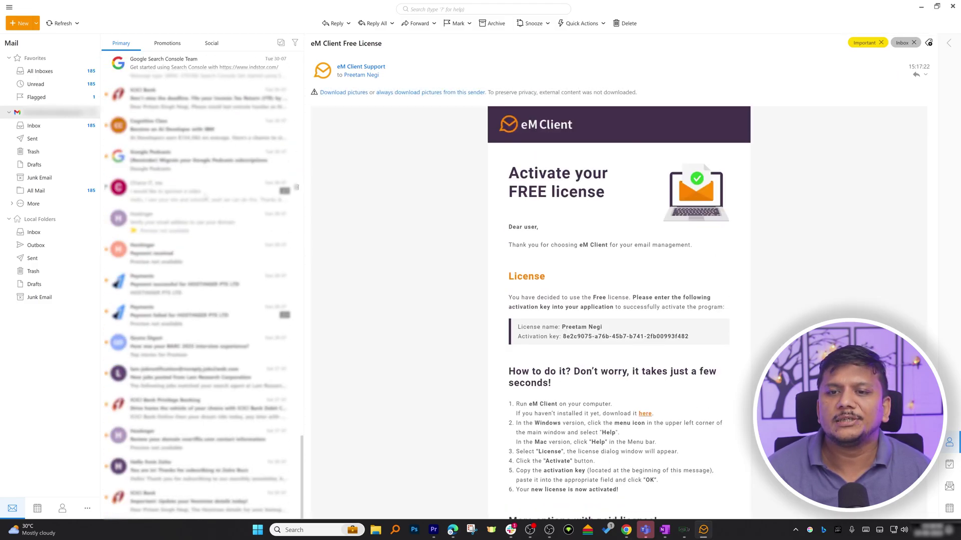